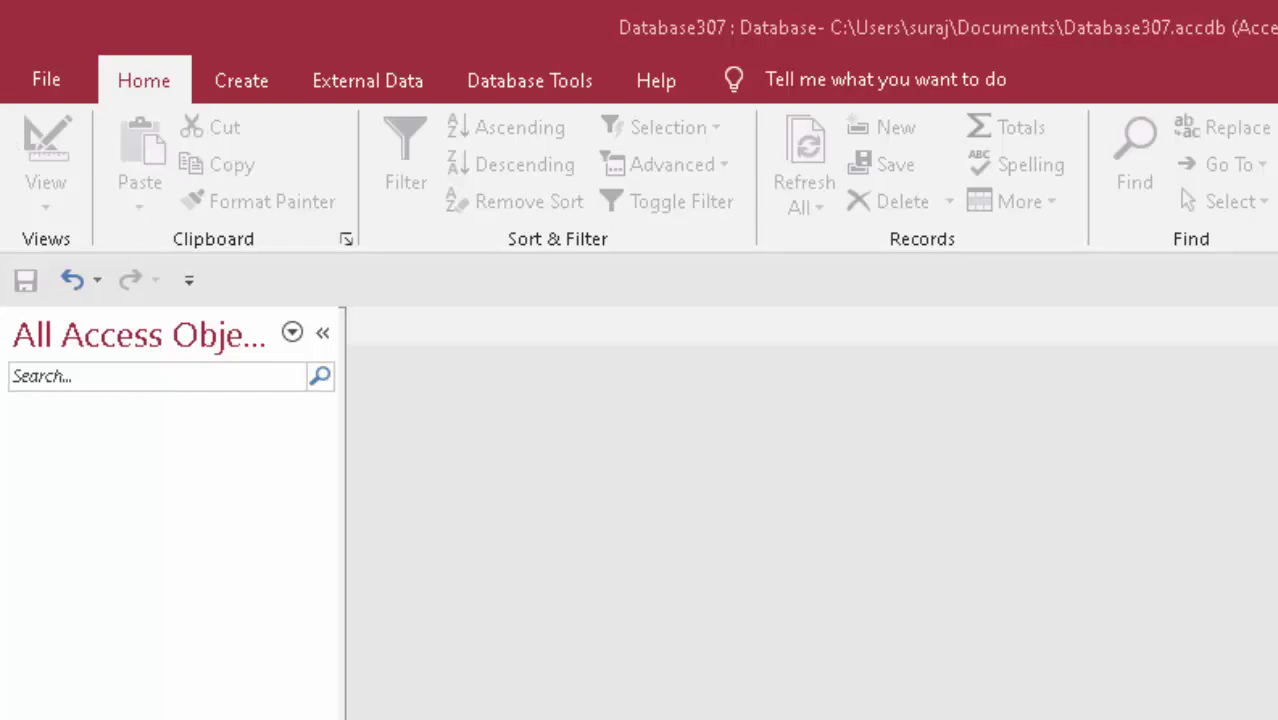
Minimise Access with Windows+D to show the desktop.
{"action": "key", "text": "super+d"}
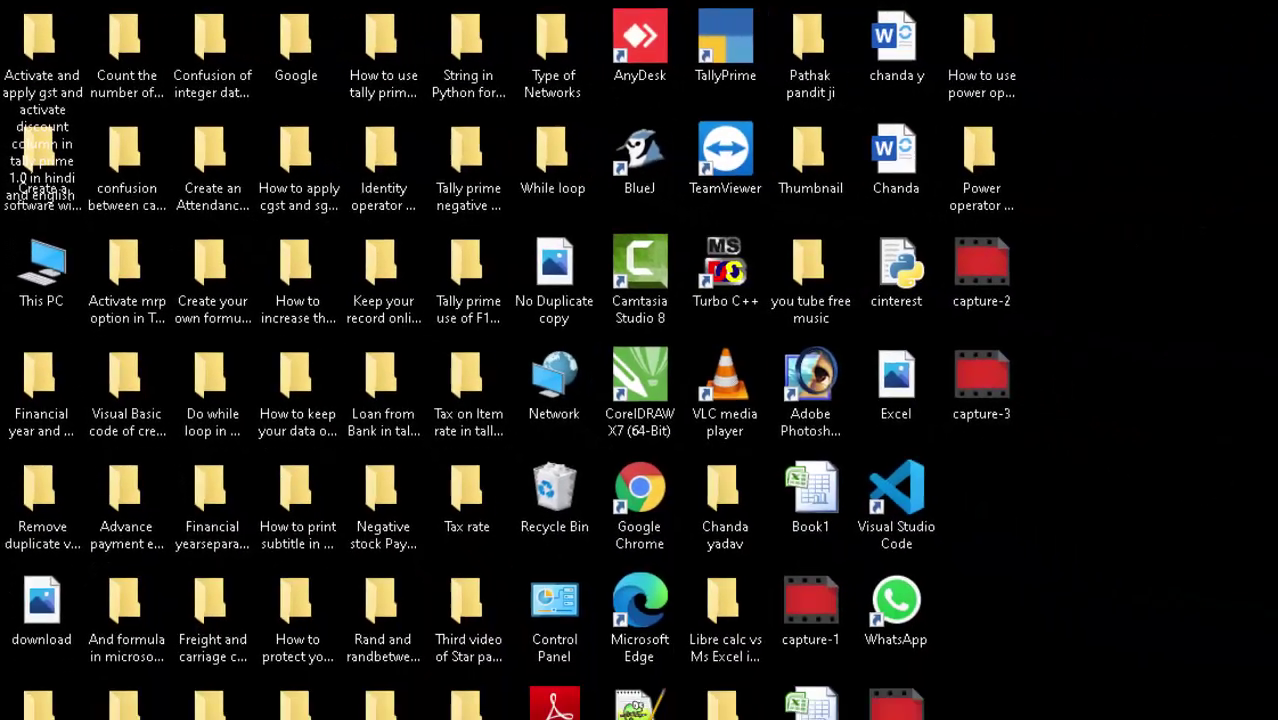
Refresh the Windows desktop four times from its right-click menu.
{"action": "right_click", "coordinate": [1055, 132]}
{"action": "left_click", "coordinate": [1137, 190]}
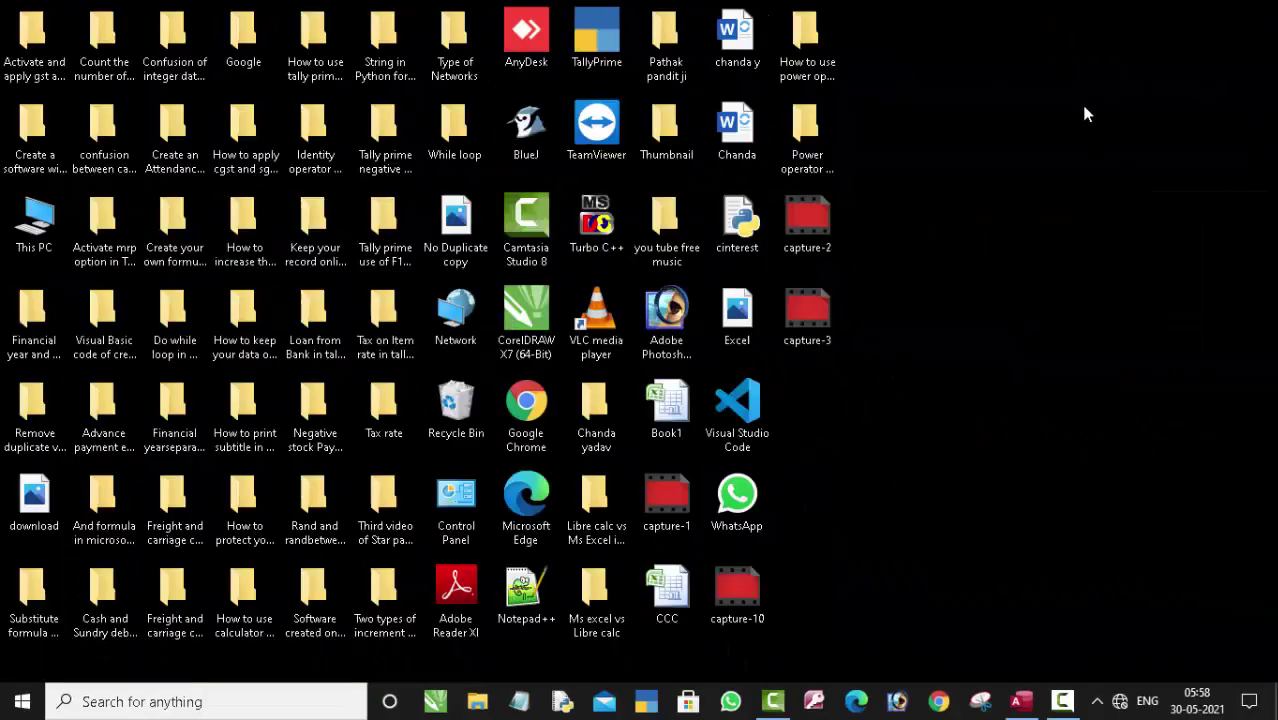
{"action": "right_click", "coordinate": [915, 75]}
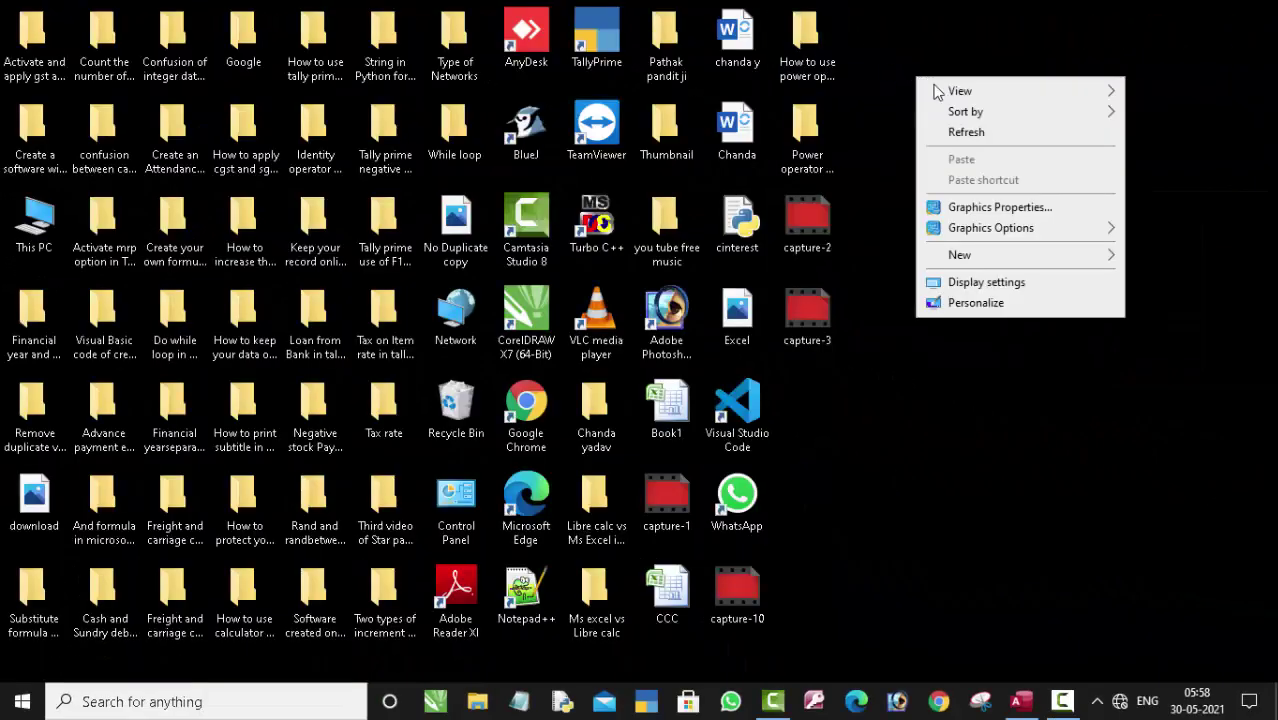
{"action": "left_click", "coordinate": [963, 136]}
{"action": "right_click", "coordinate": [958, 132]}
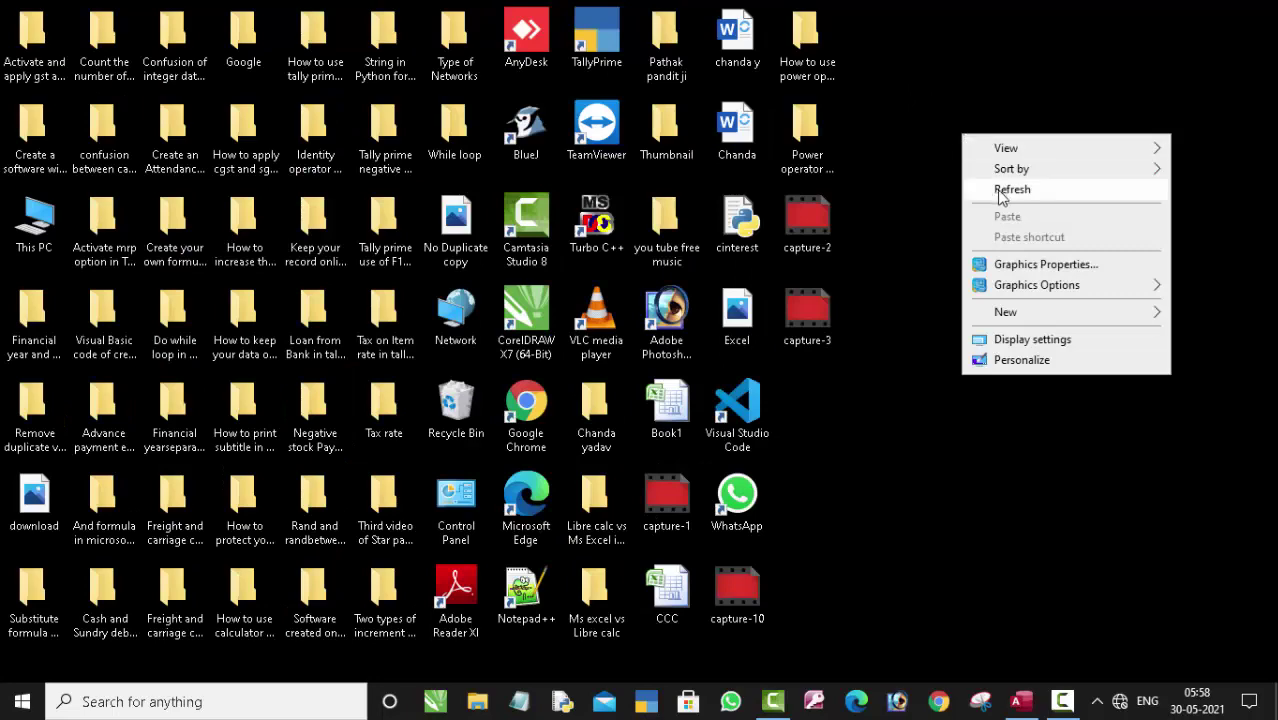
{"action": "left_click", "coordinate": [1000, 190]}
{"action": "right_click", "coordinate": [998, 190]}
{"action": "left_click", "coordinate": [1015, 246]}
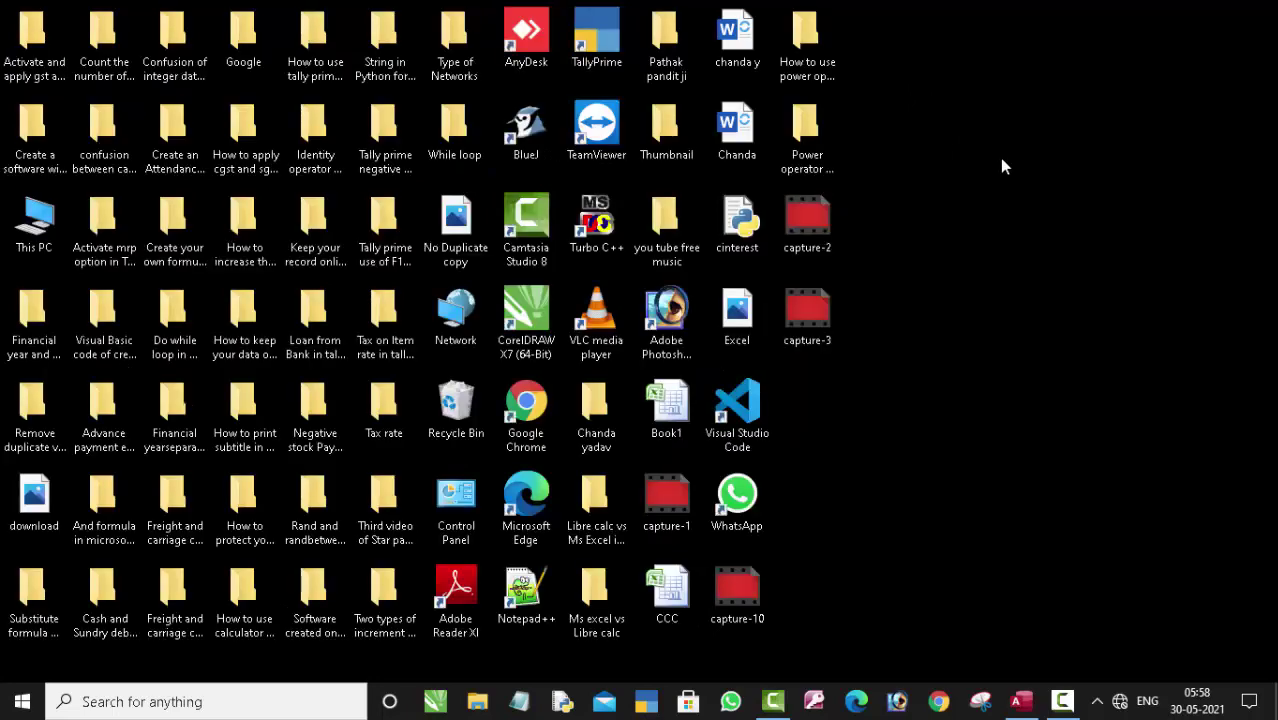
Refresh the desktop twice more, then restore the Database307 Access window from the taskbar.
{"action": "right_click", "coordinate": [948, 86]}
{"action": "left_click", "coordinate": [982, 138]}
{"action": "right_click", "coordinate": [981, 143]}
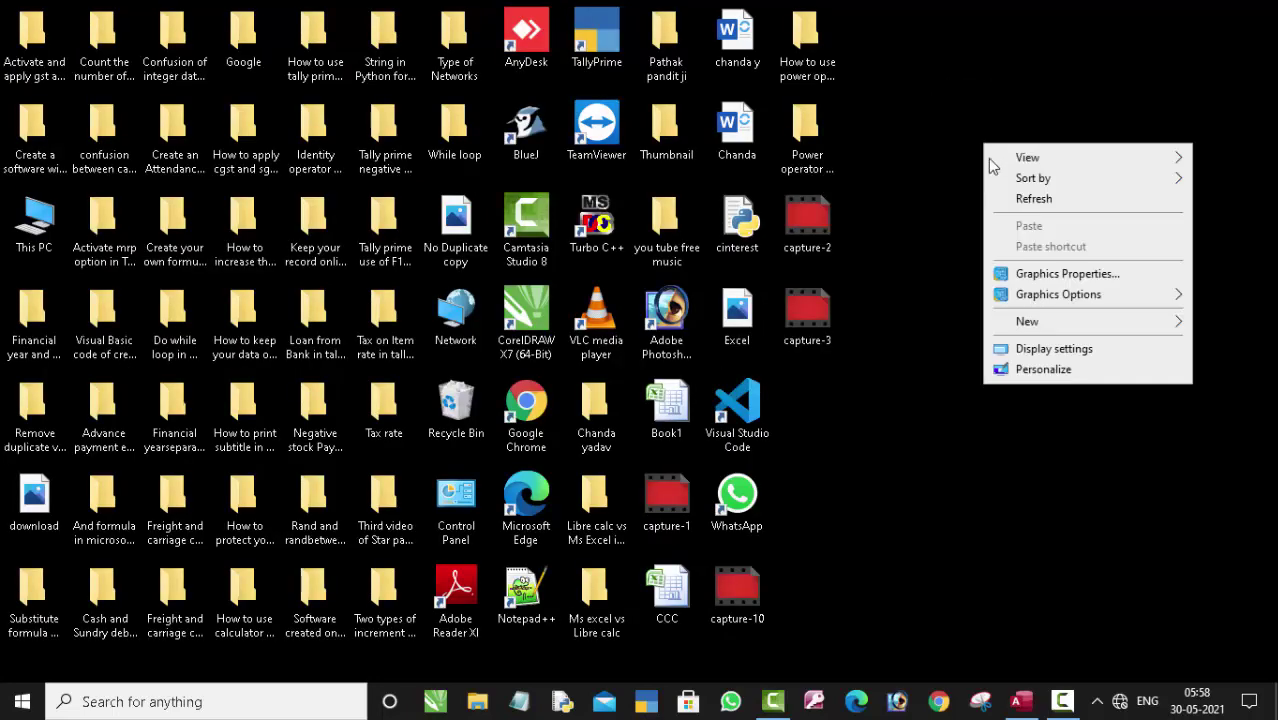
{"action": "left_click", "coordinate": [1010, 199]}
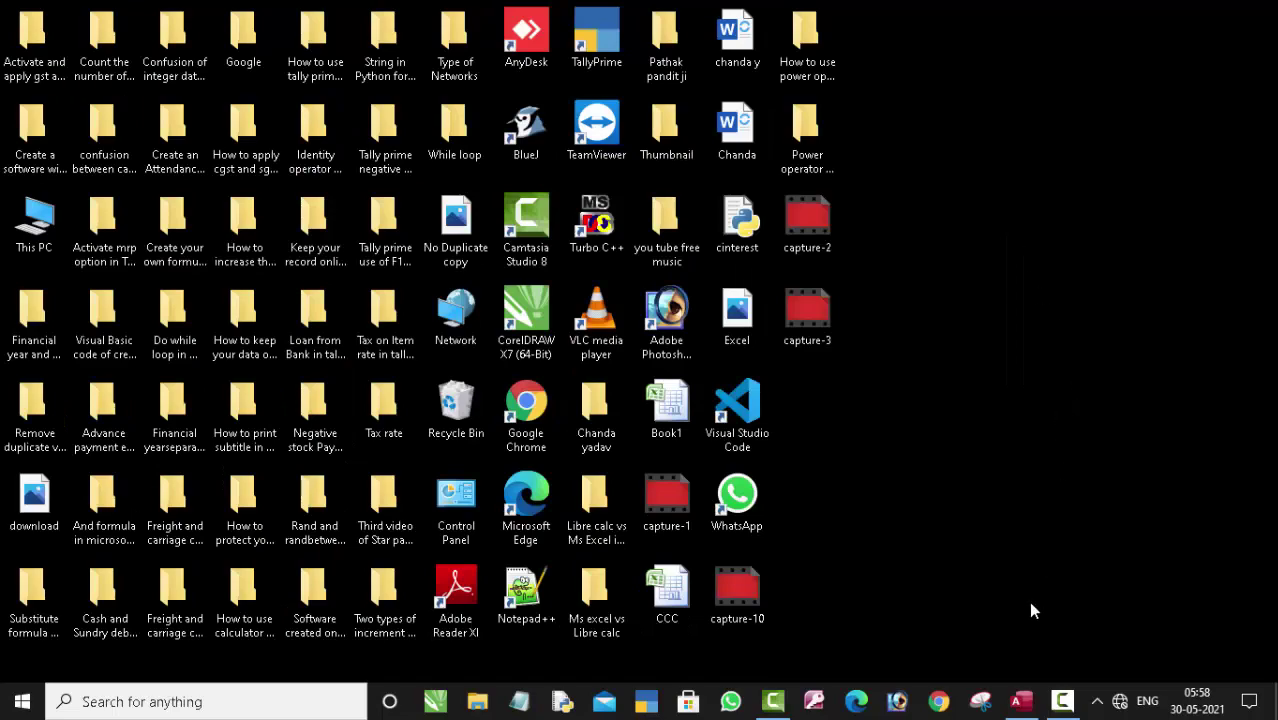
{"action": "left_click", "coordinate": [1020, 701]}
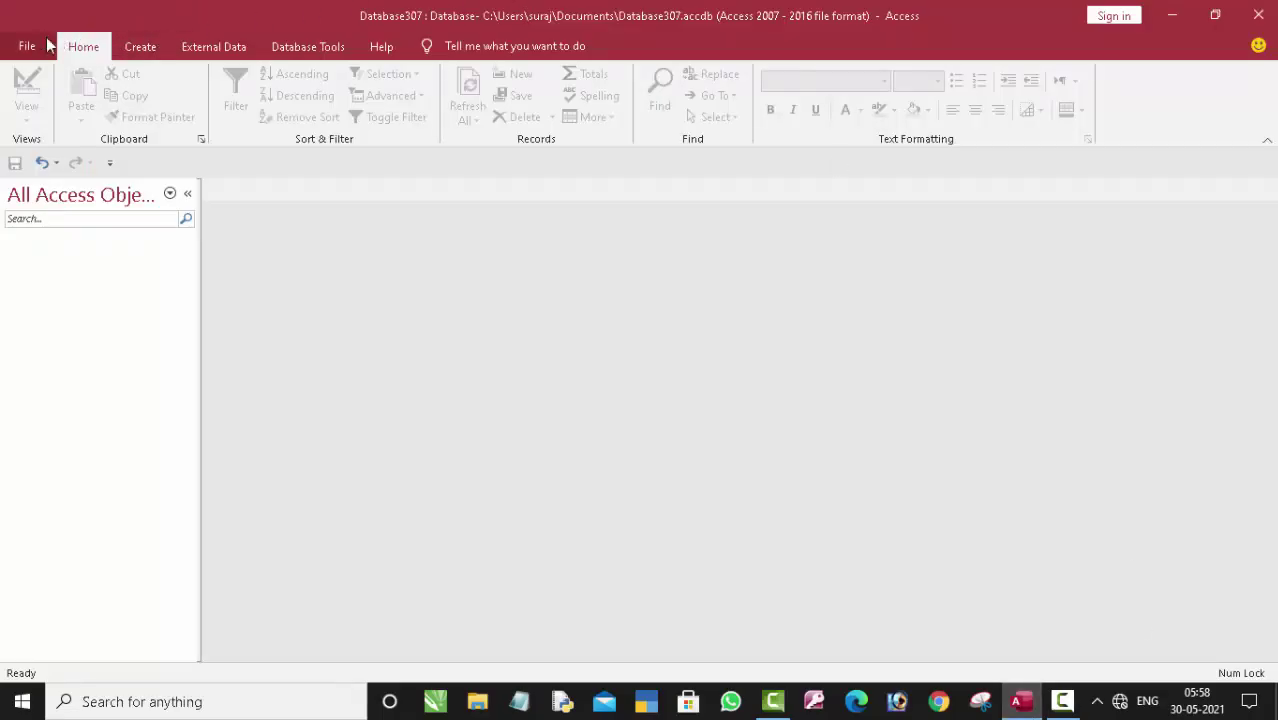
Create a blank design-view query, Query1, closing Show Table without adding tables.
{"action": "left_click", "coordinate": [141, 47]}
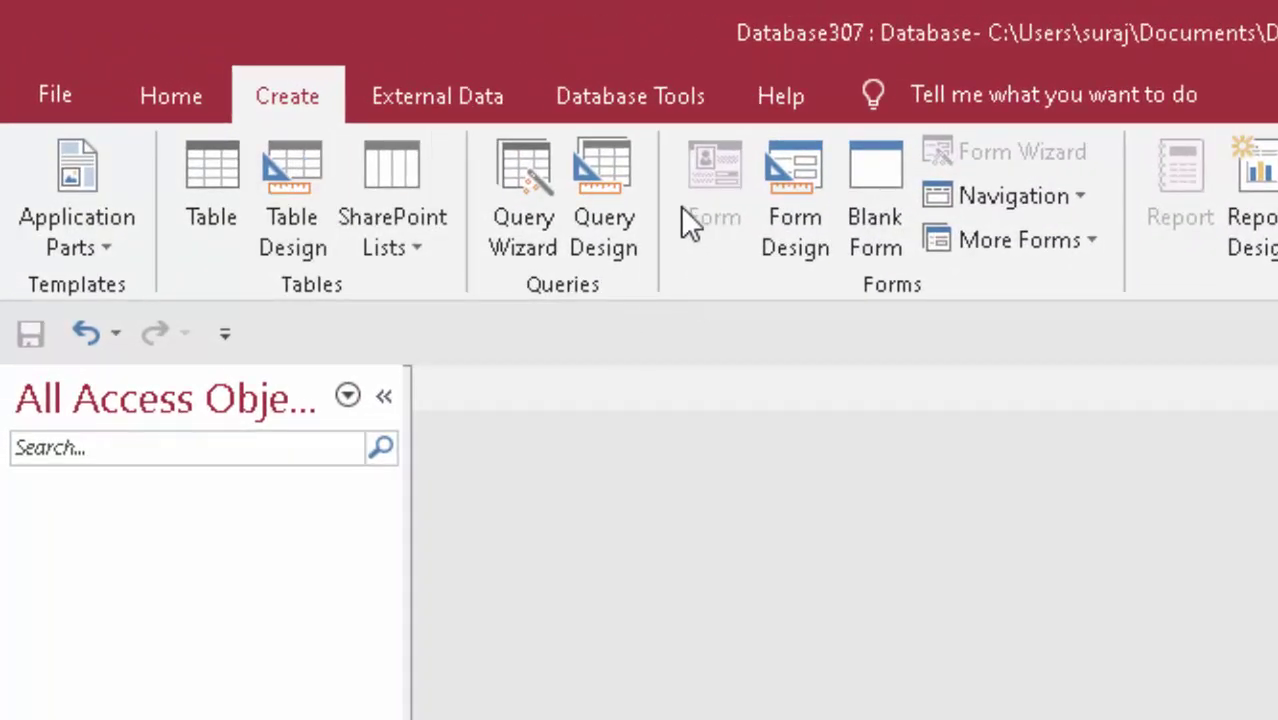
{"action": "left_click", "coordinate": [614, 162]}
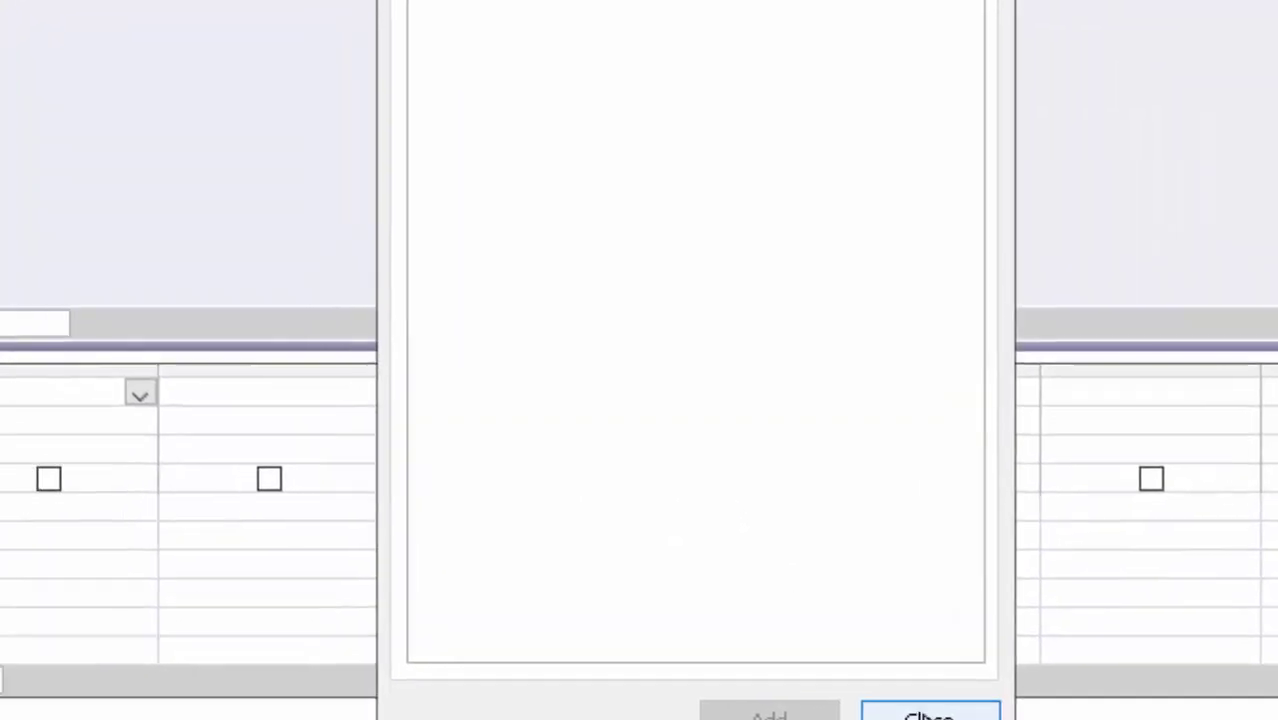
{"action": "left_click", "coordinate": [852, 645]}
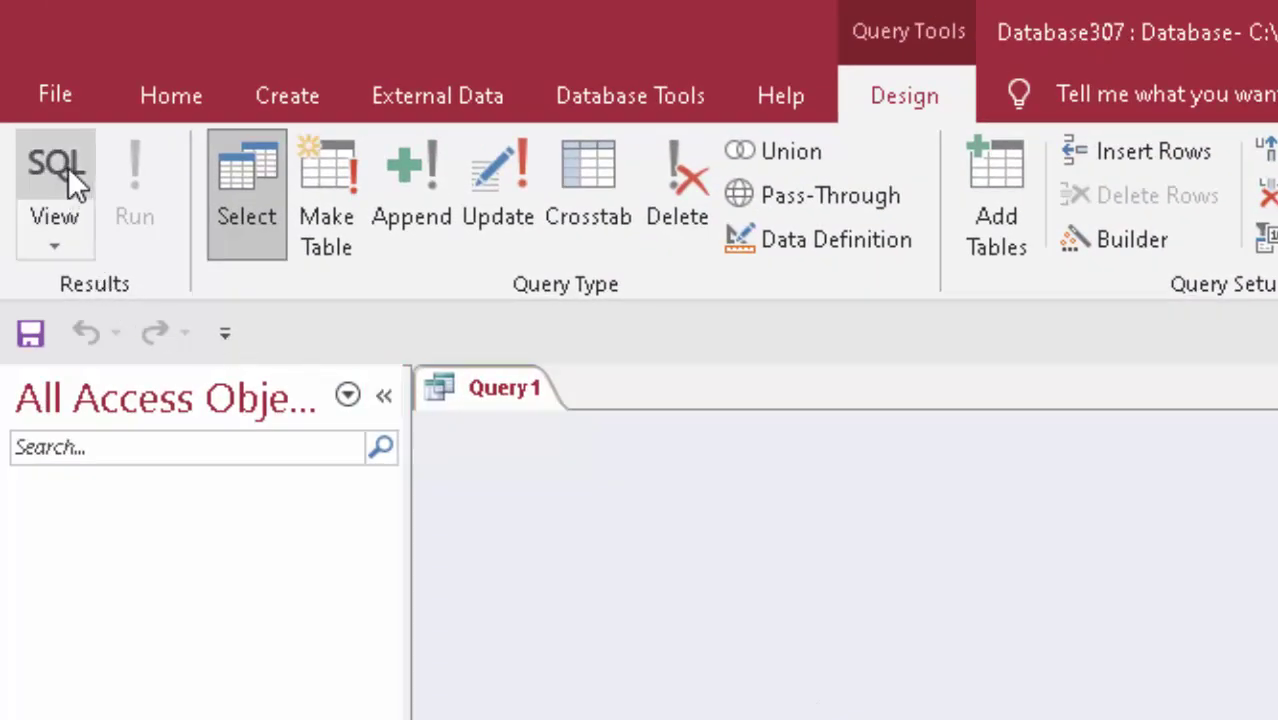
In SQL view, replace SELECT; with 'CREAT TABLE EmployeeT' and an opening parenthesis line.
{"action": "left_click", "coordinate": [48, 164]}
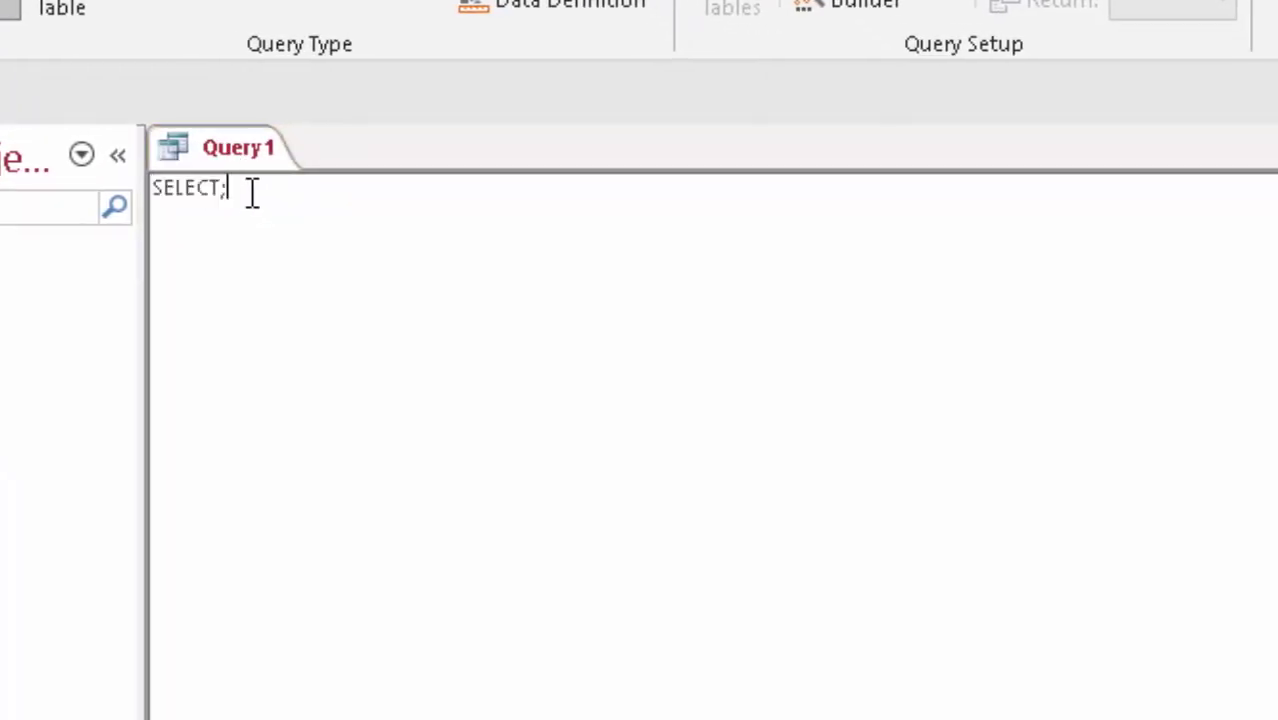
{"action": "left_click_drag", "start_coordinate": [251, 191], "coordinate": [150, 188]}
{"action": "key", "text": "Delete"}
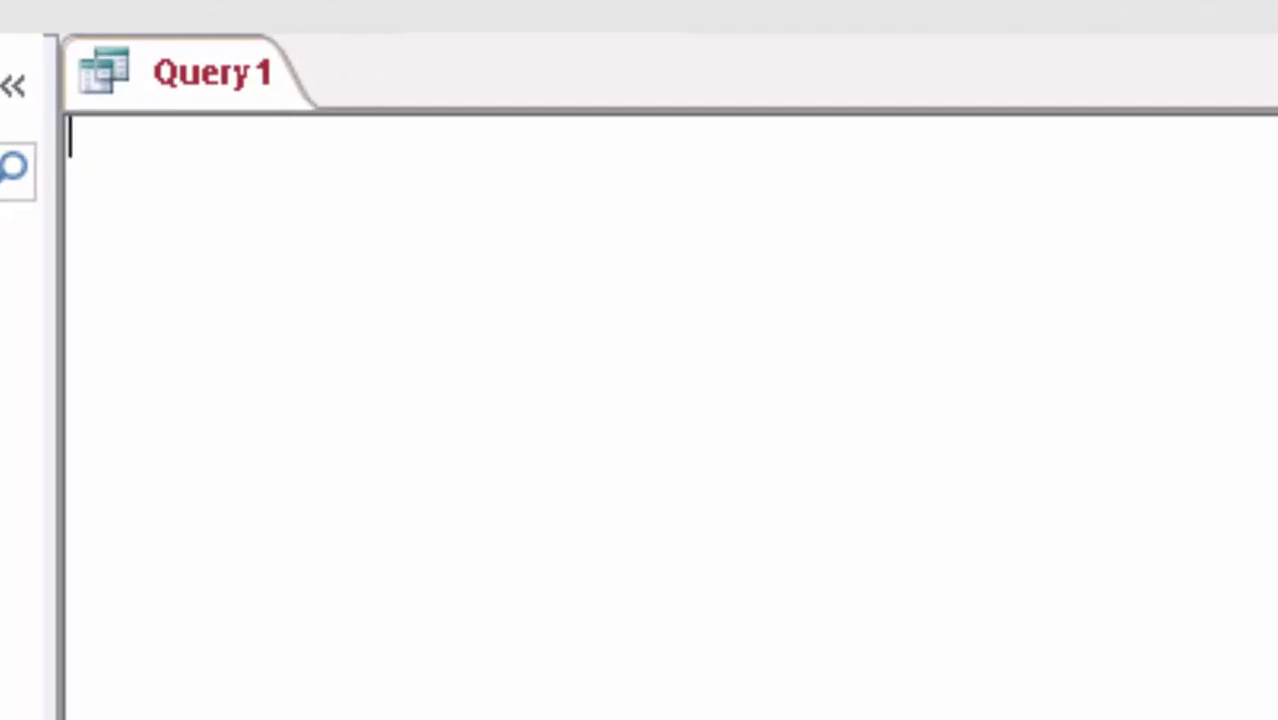
{"action": "type", "text": "CREAT "}
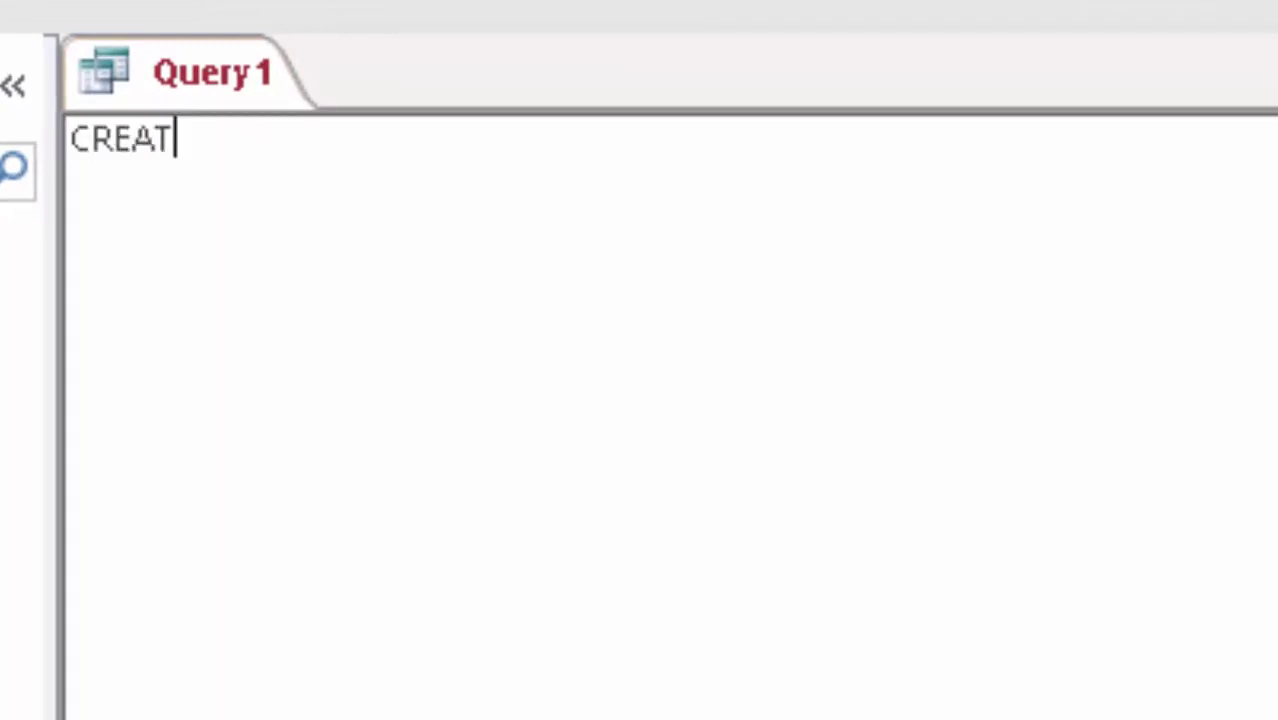
{"action": "type", "text": "TAB"}
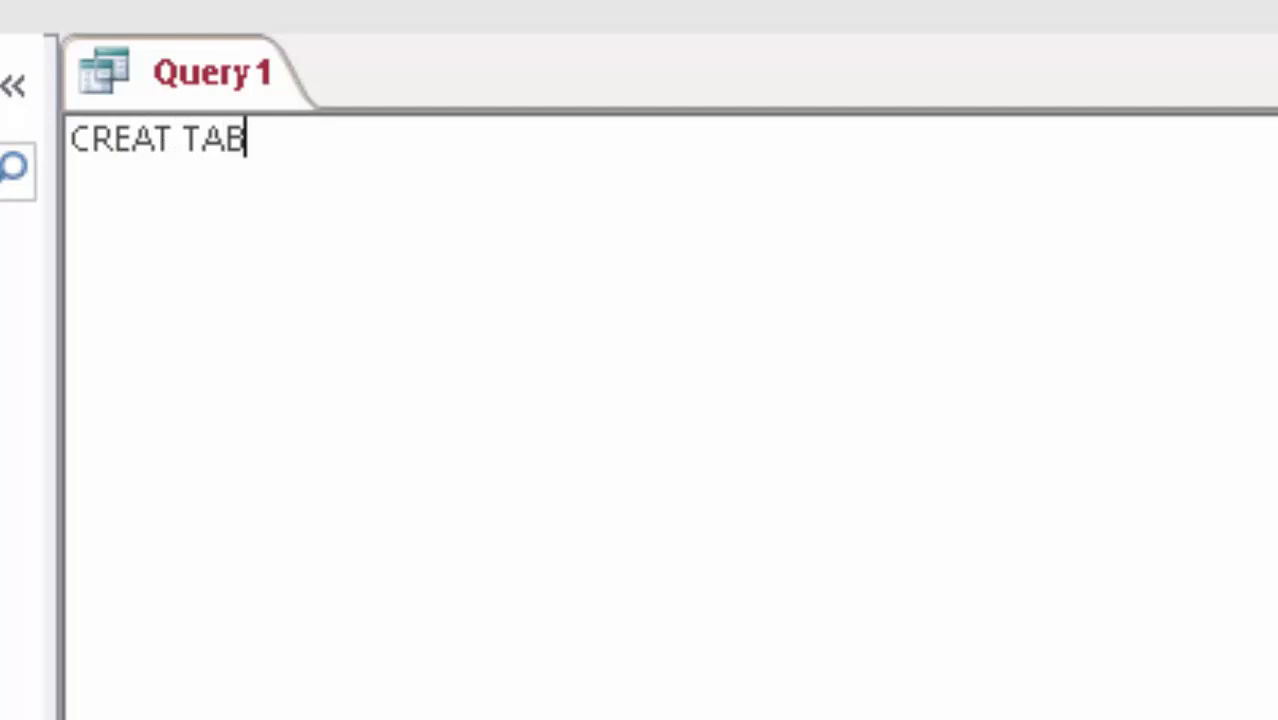
{"action": "type", "text": "LE"}
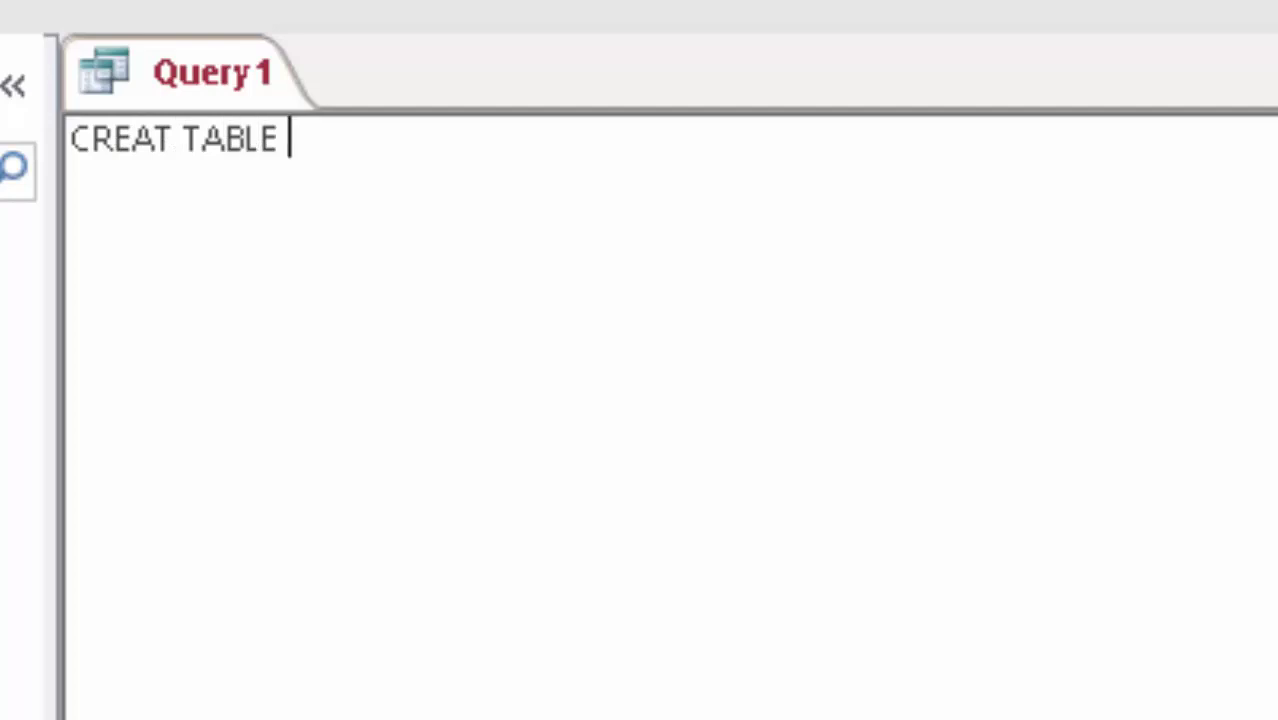
{"action": "type", "text": " E"}
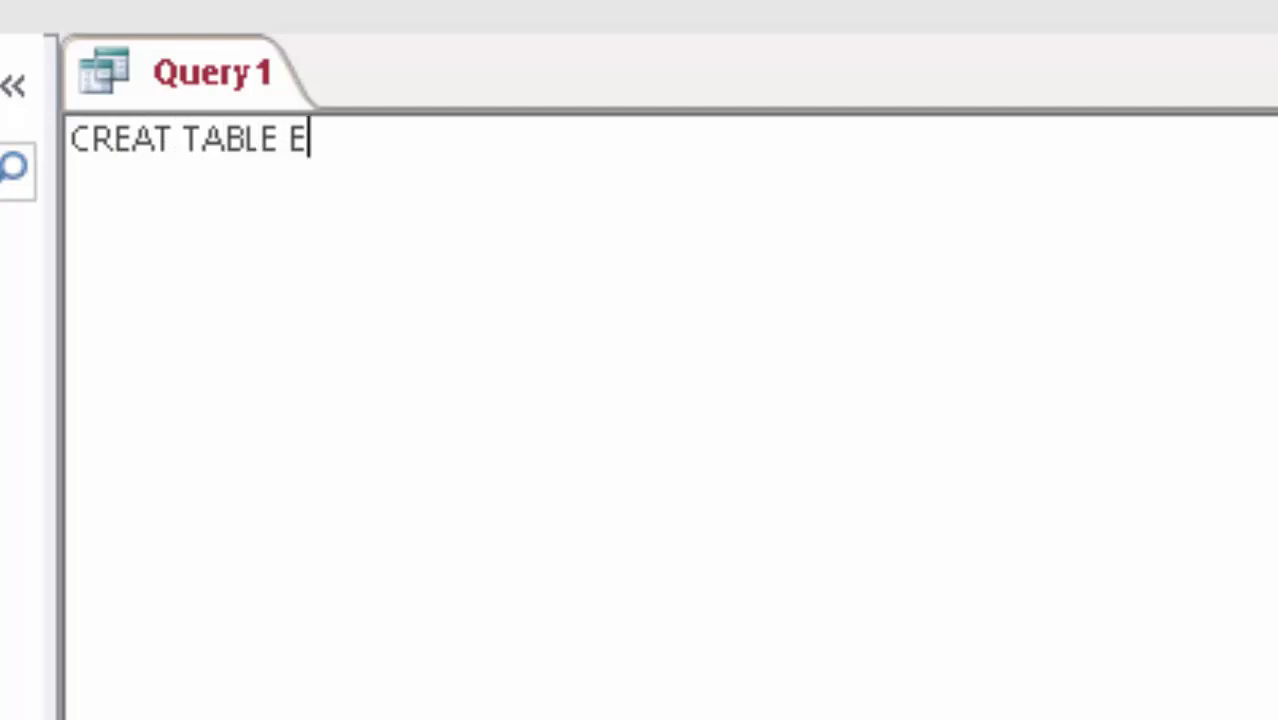
{"action": "type", "text": "mploy"}
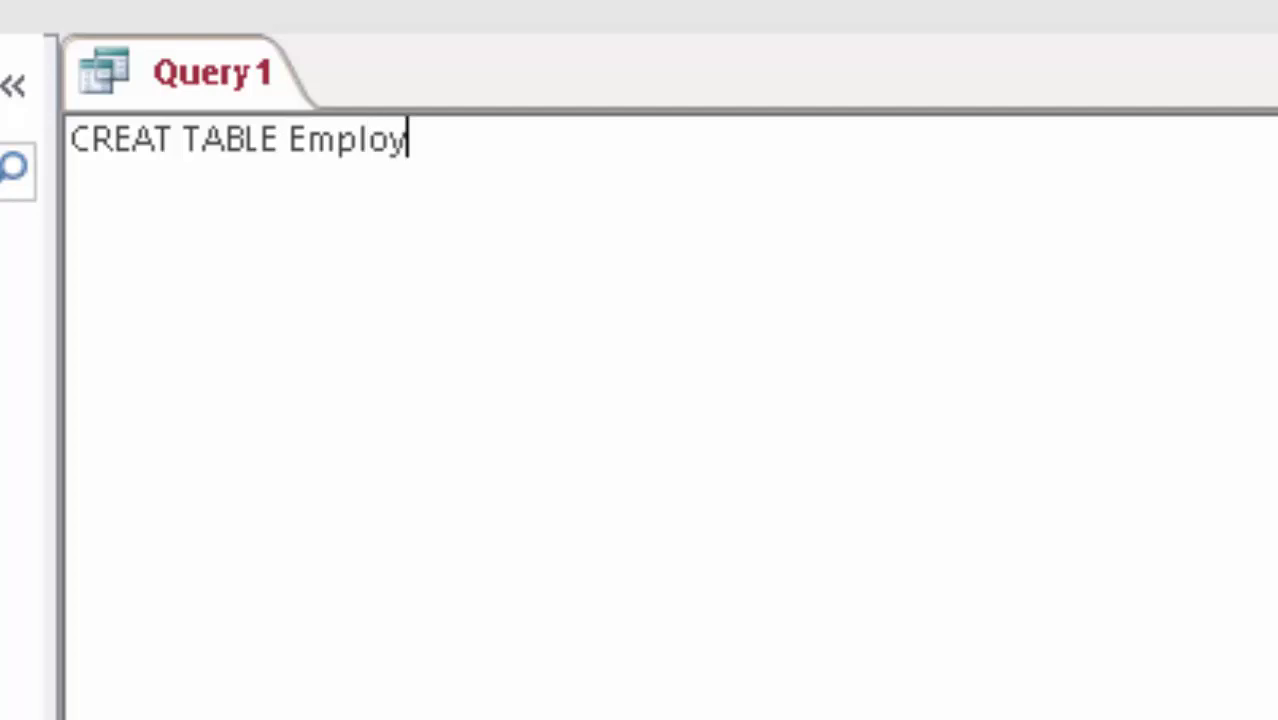
{"action": "type", "text": "eeT"}
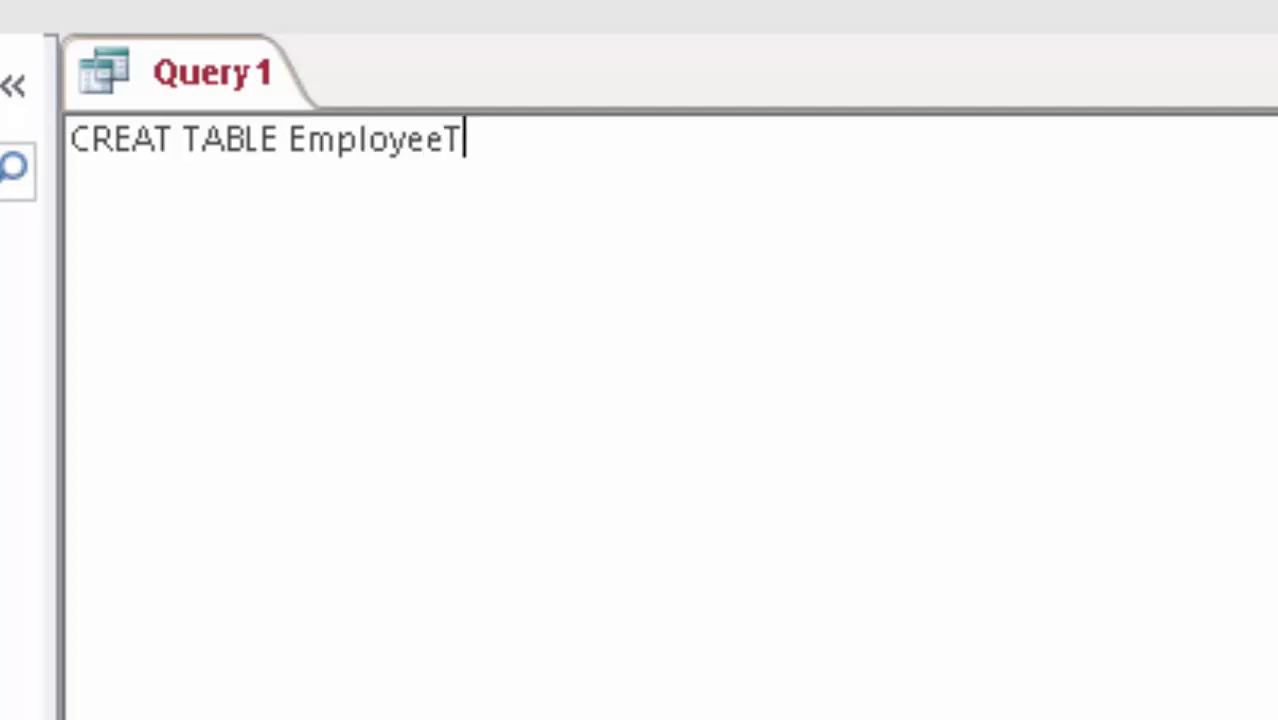
{"action": "key", "text": "Return"}
{"action": "type", "text": "("}
{"action": "key", "text": "Return"}
Correct the misspelled CREAT to CREATE in the first SQL line.
{"action": "left_click", "coordinate": [178, 152]}
{"action": "type", "text": "e"}
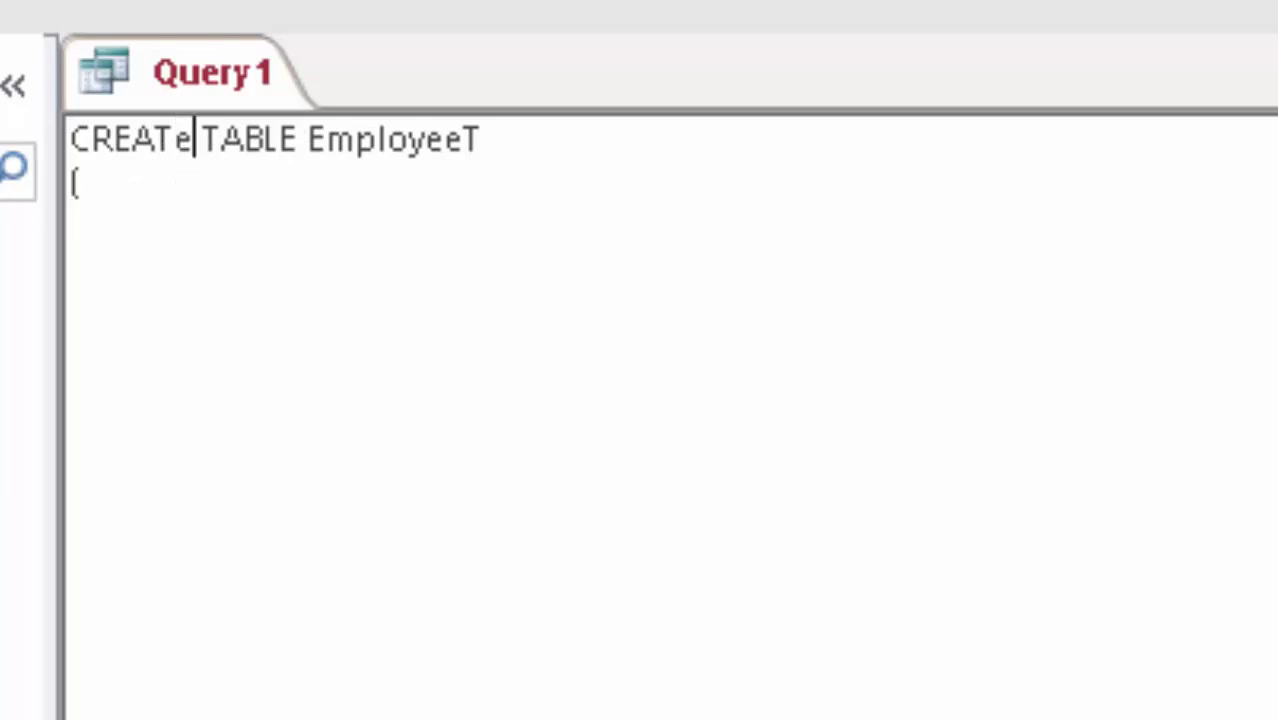
{"action": "key", "text": "BackSpace"}
{"action": "type", "text": "E"}
Add the fields Name varchar(7) and Age Float, then close the parenthesis.
{"action": "key", "text": "Return"}
{"action": "type", "text": "N"}
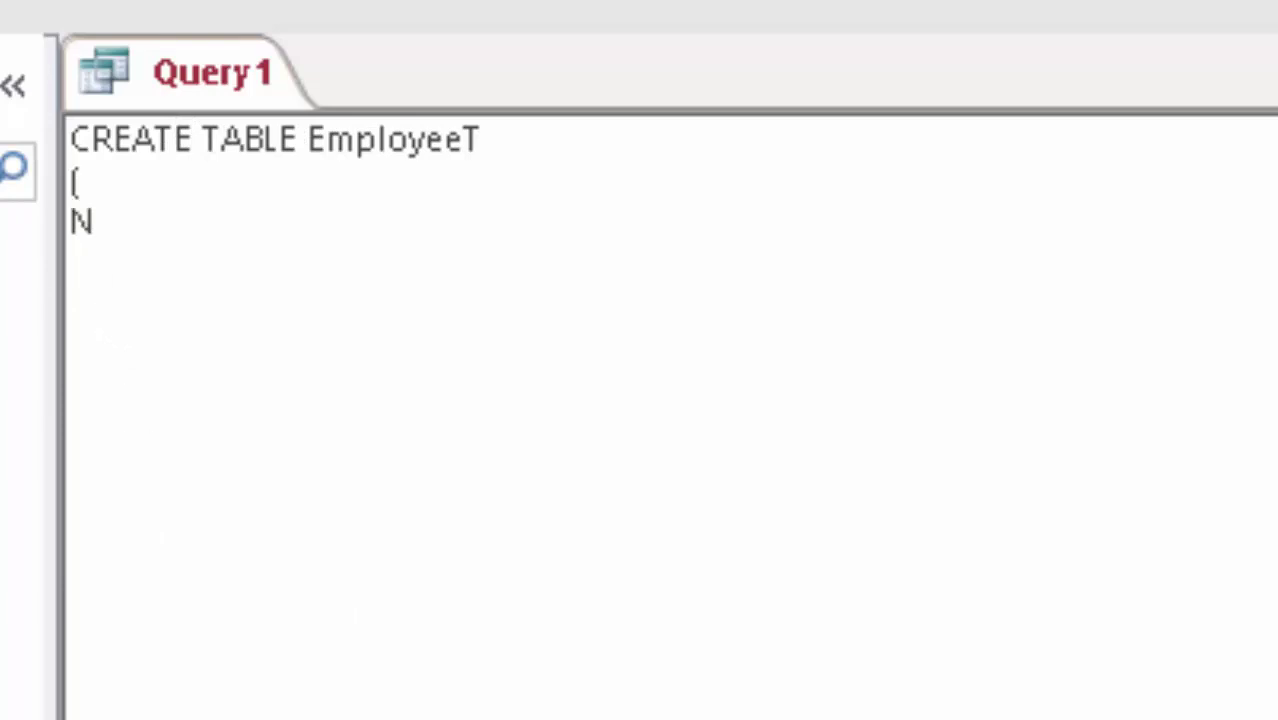
{"action": "type", "text": "ame "}
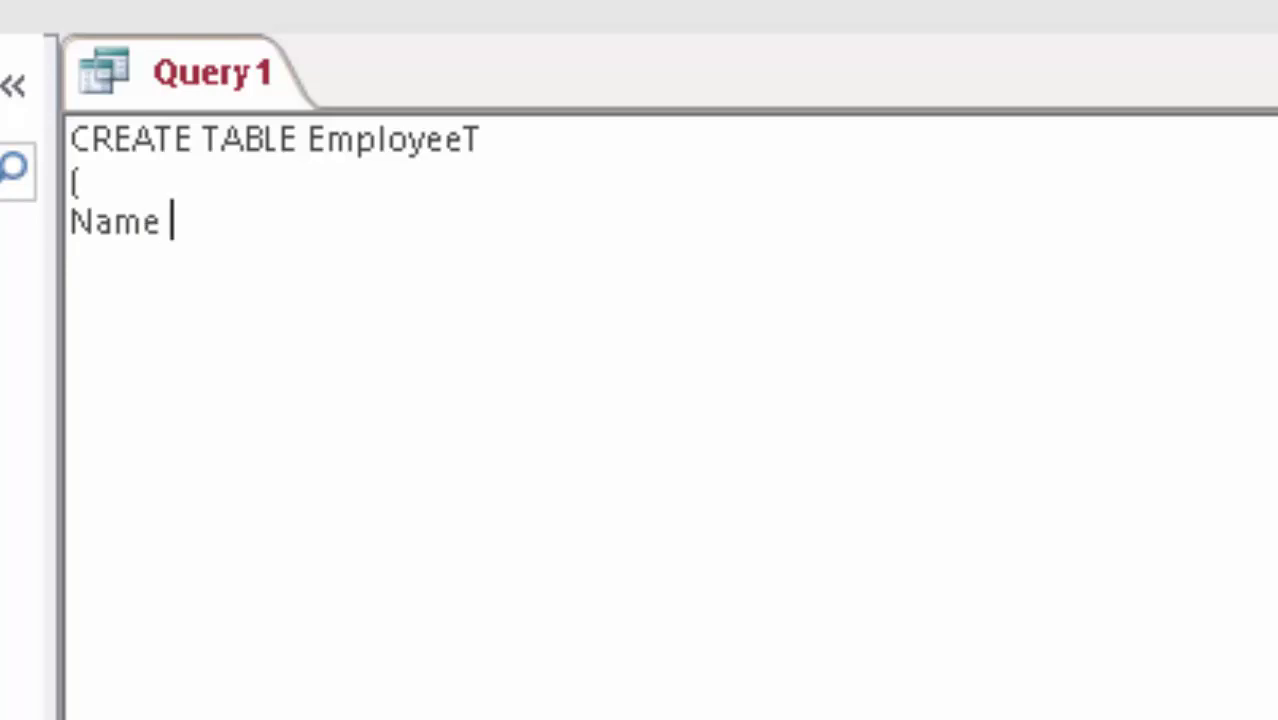
{"action": "type", "text": "va"}
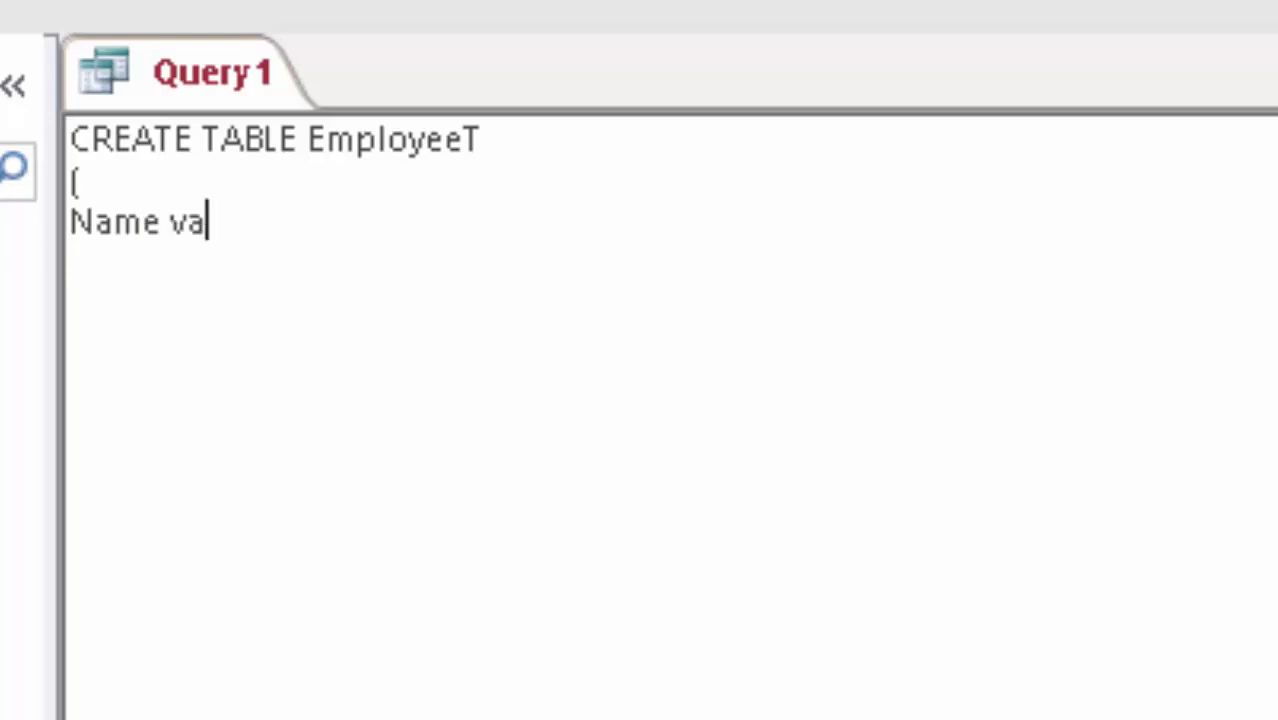
{"action": "type", "text": "rchar"}
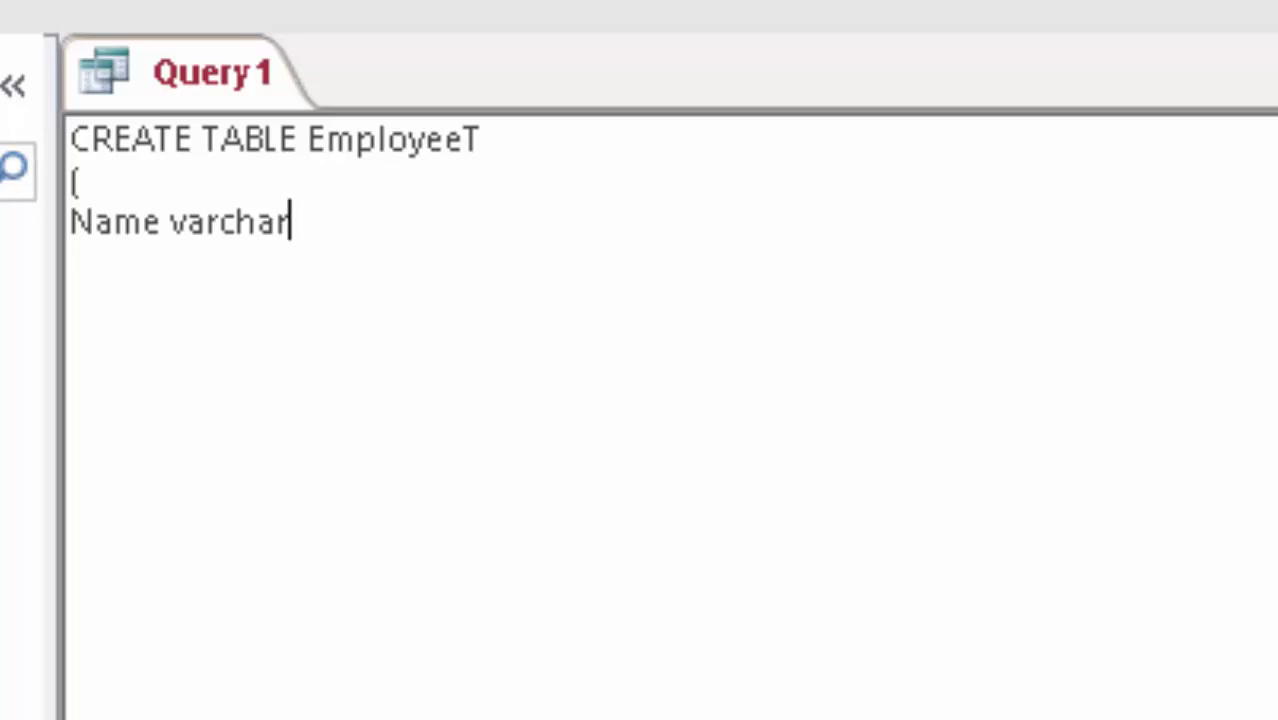
{"action": "type", "text": "("}
{"action": "type", "text": "7"}
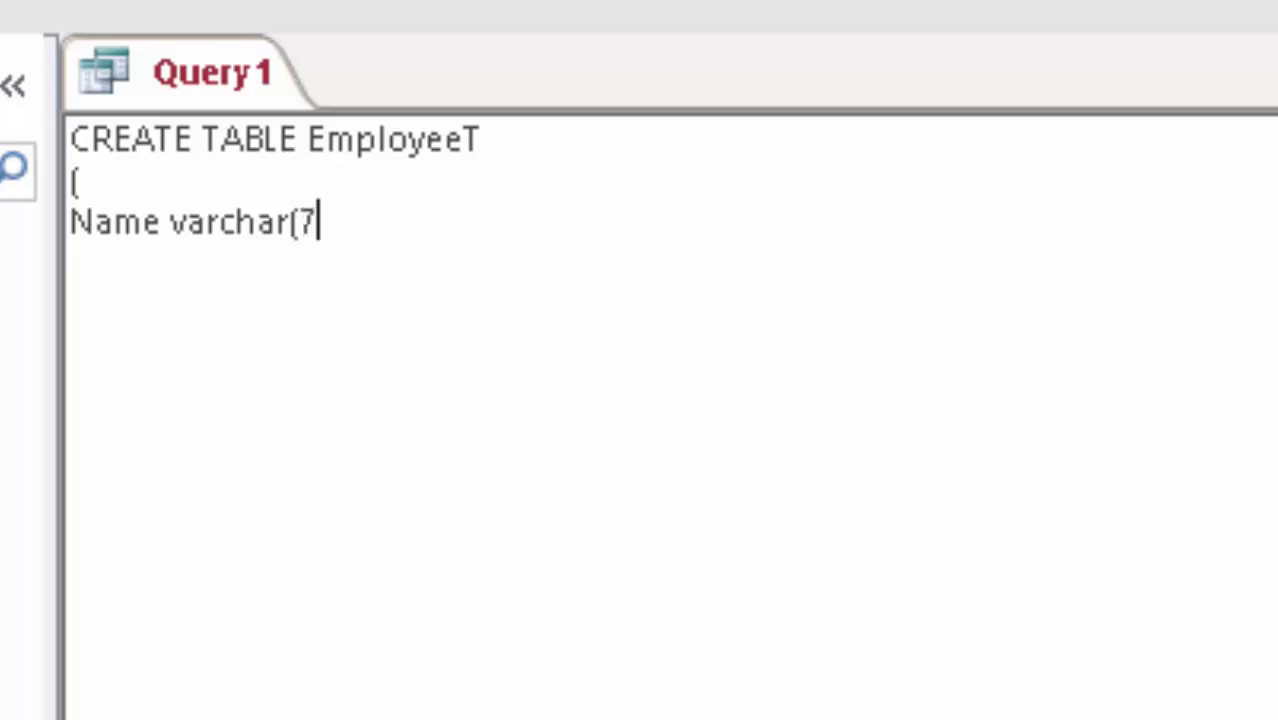
{"action": "type", "text": ")"}
{"action": "type", "text": ","}
{"action": "key", "text": "Return"}
{"action": "type", "text": "Ag"}
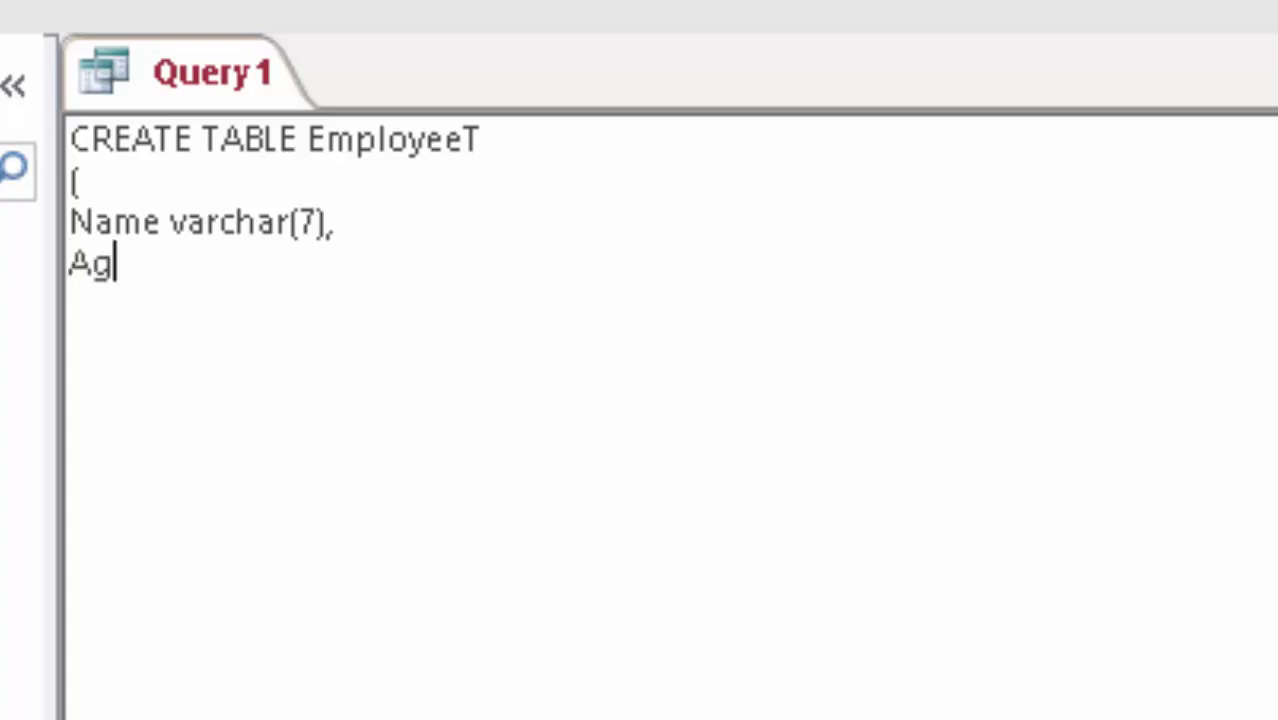
{"action": "type", "text": "e "}
{"action": "type", "text": "int"}
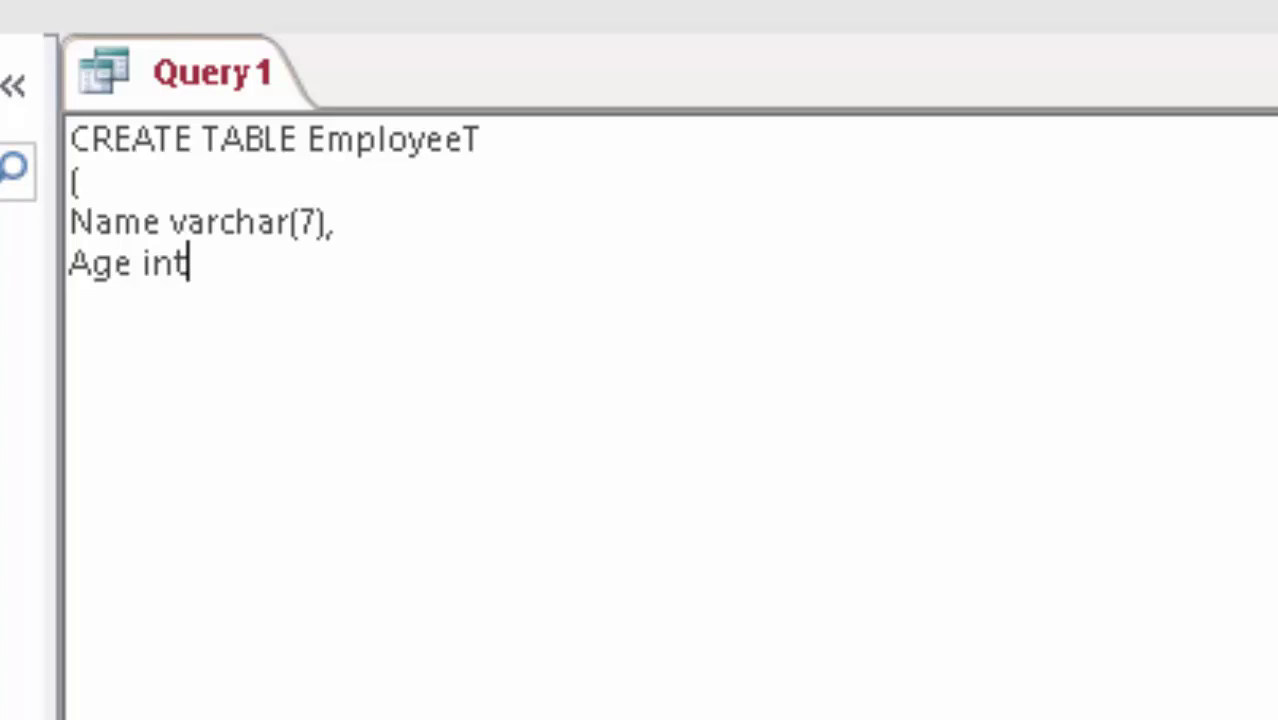
{"action": "key", "text": "BackSpace"}
{"action": "key", "text": "BackSpace"}
{"action": "key", "text": "BackSpace"}
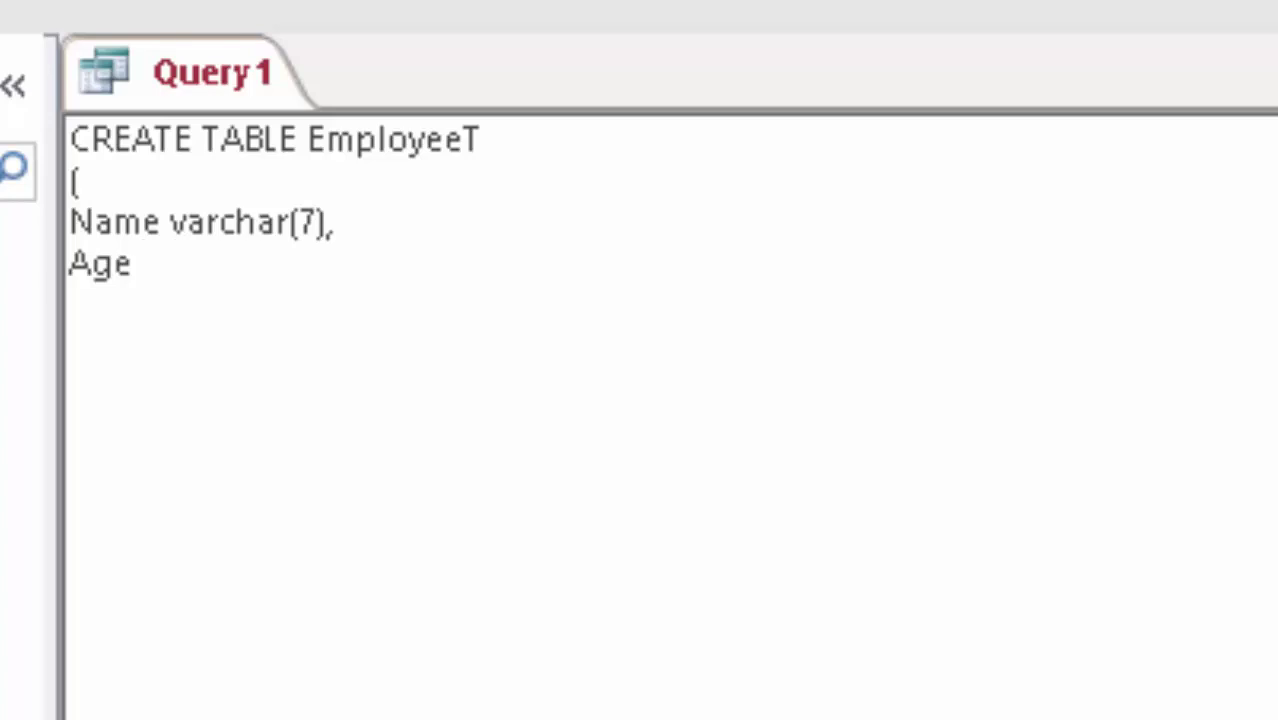
{"action": "type", "text": "f"}
{"action": "key", "text": "BackSpace"}
{"action": "type", "text": "F"}
{"action": "type", "text": "loat"}
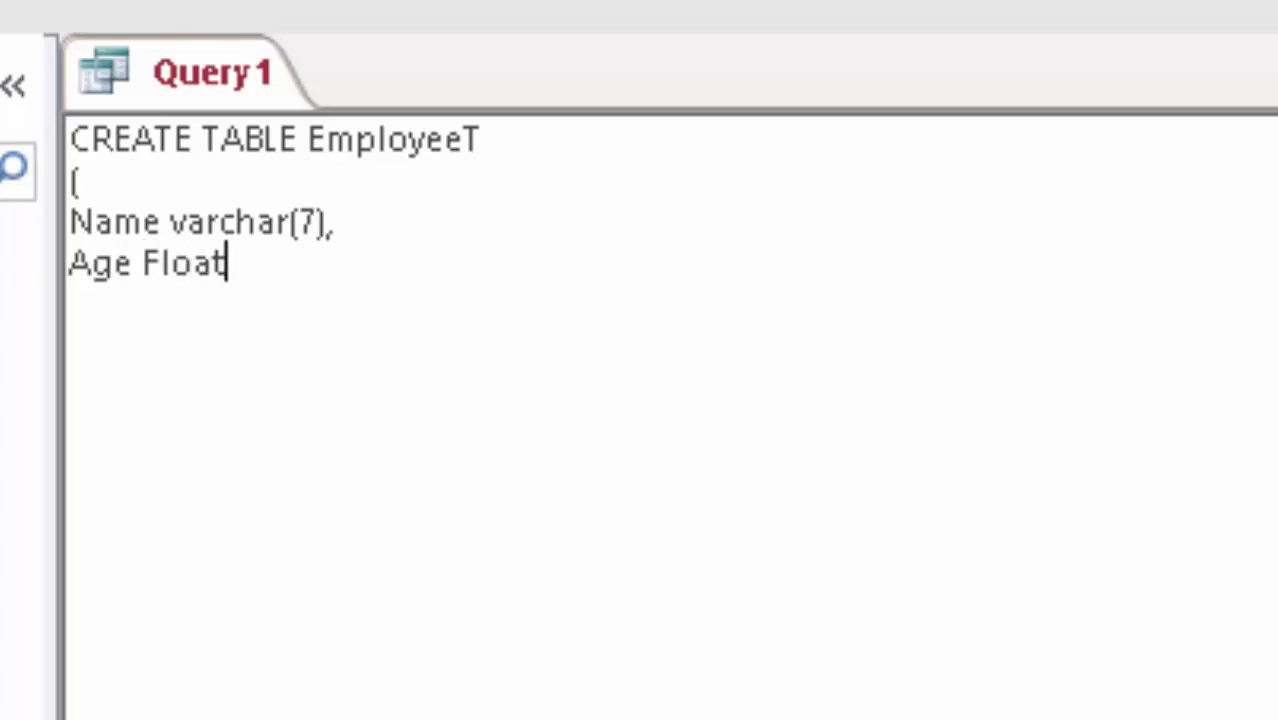
{"action": "key", "text": "Return"}
{"action": "type", "text": ")"}
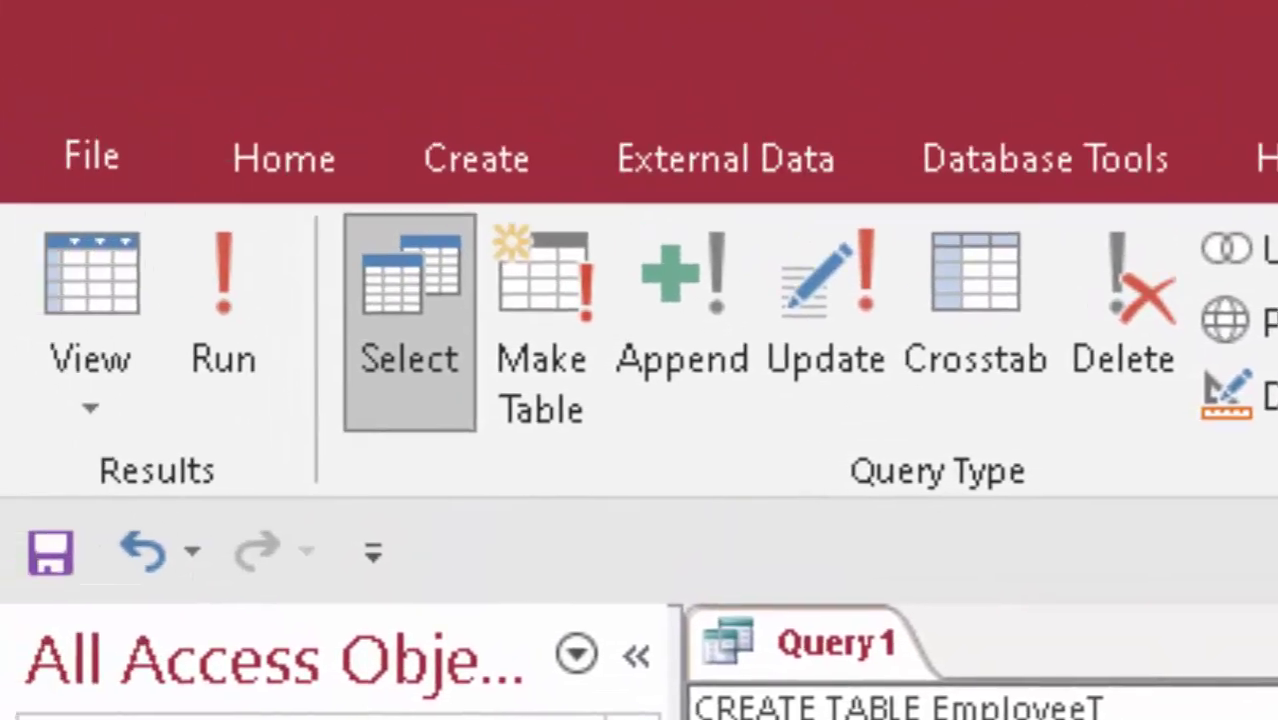
Run the query, open the new EmployeeT table, and widen its Name column slightly.
{"action": "left_click", "coordinate": [222, 281]}
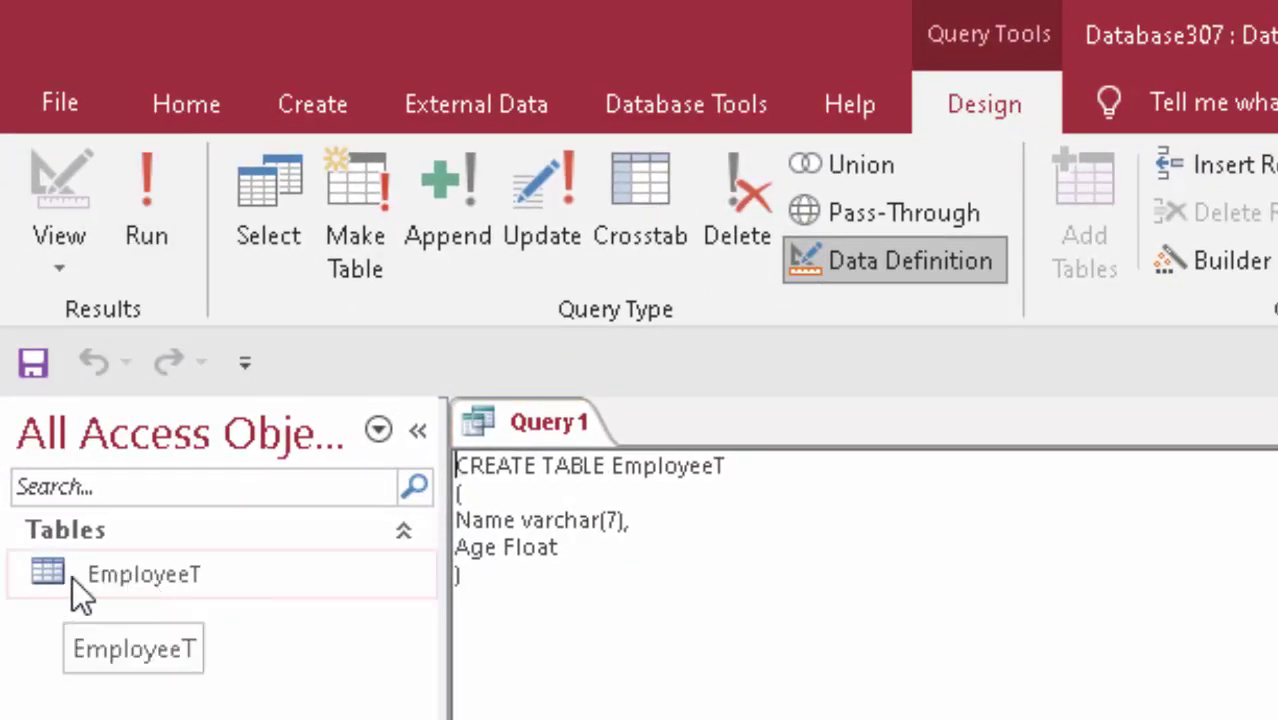
{"action": "double_click", "coordinate": [174, 591]}
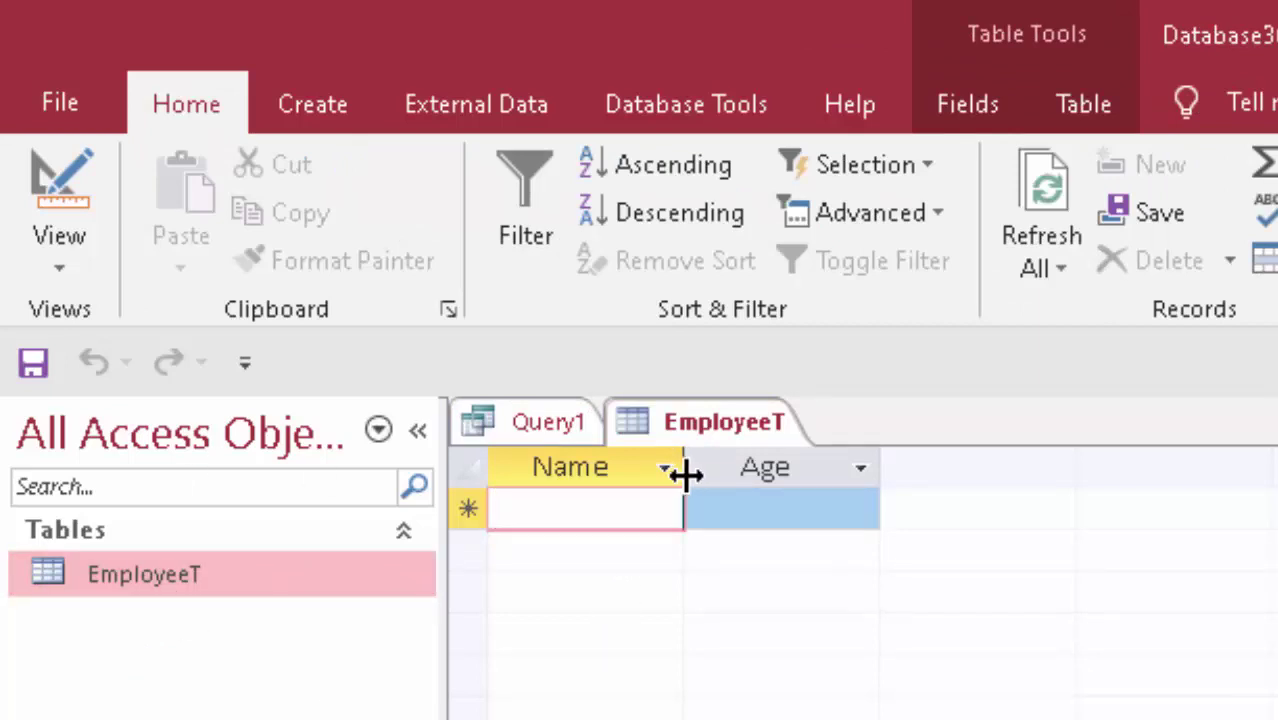
{"action": "left_click_drag", "start_coordinate": [685, 476], "coordinate": [687, 476]}
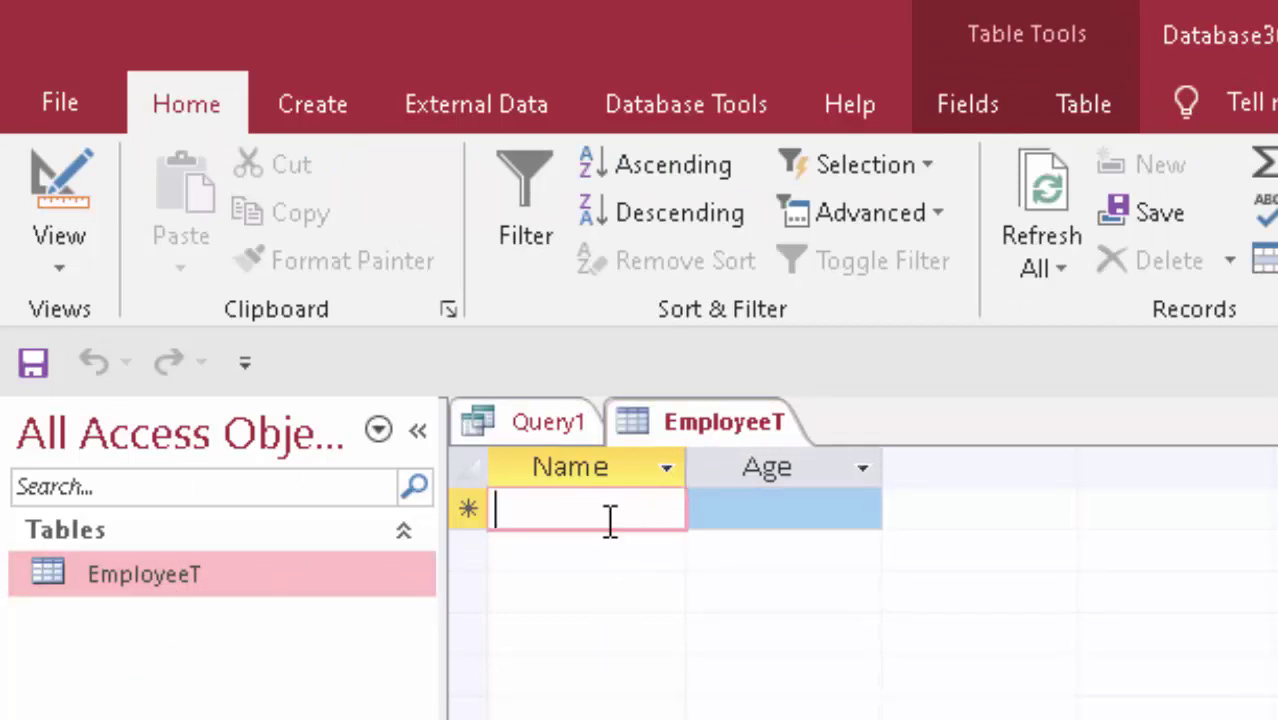
Enter the first two employee records with ages 22 and 33.6.
{"action": "type", "text": "R"}
{"action": "type", "text": "itesh"}
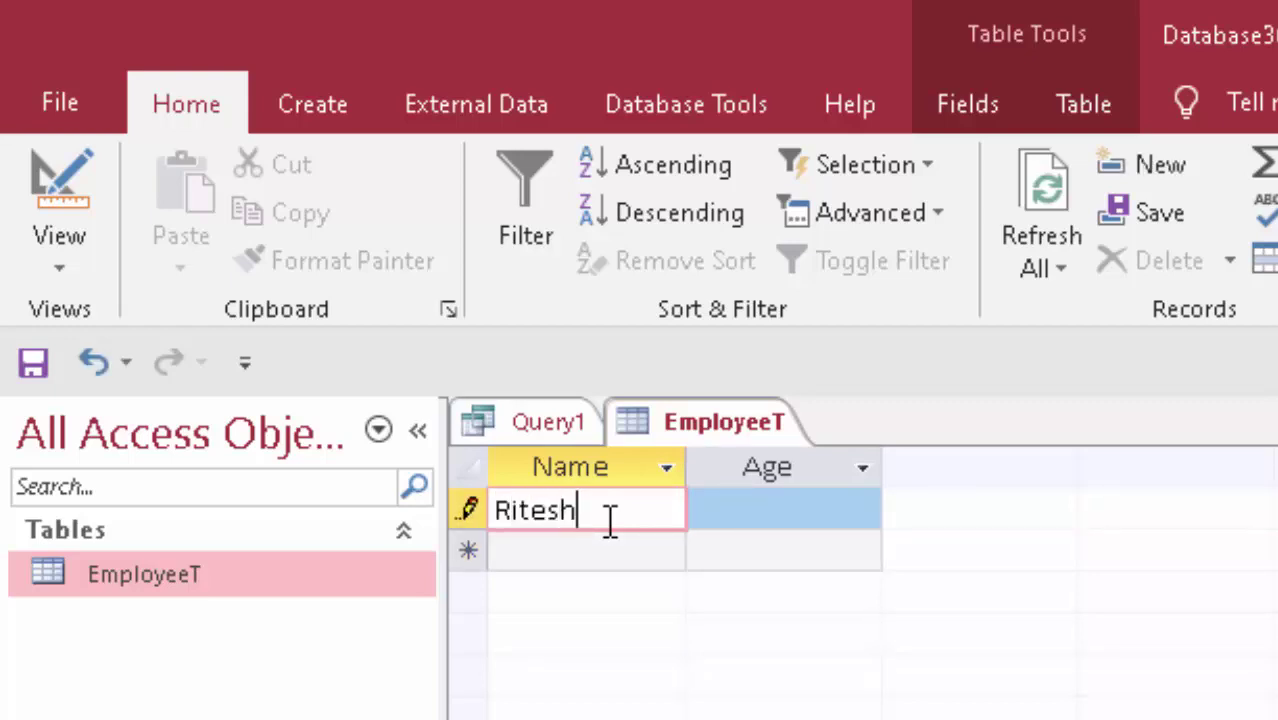
{"action": "key", "text": "Tab"}
{"action": "type", "text": "22"}
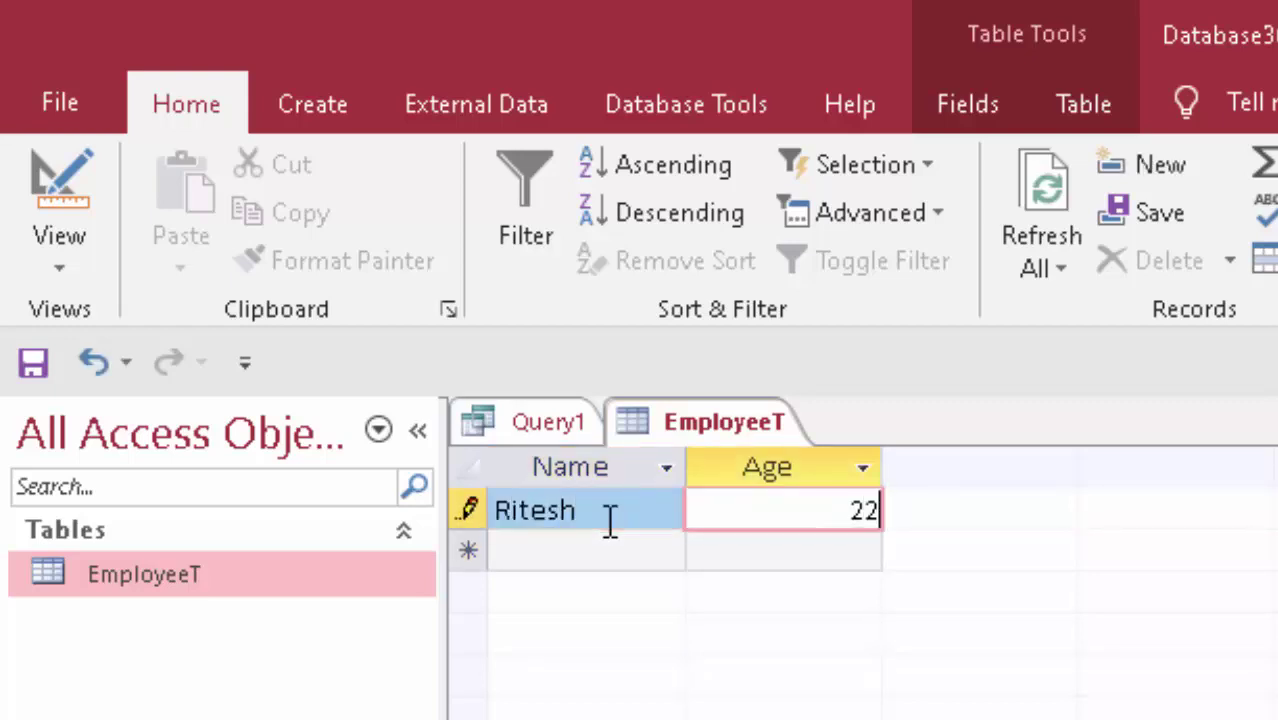
{"action": "key", "text": "Tab"}
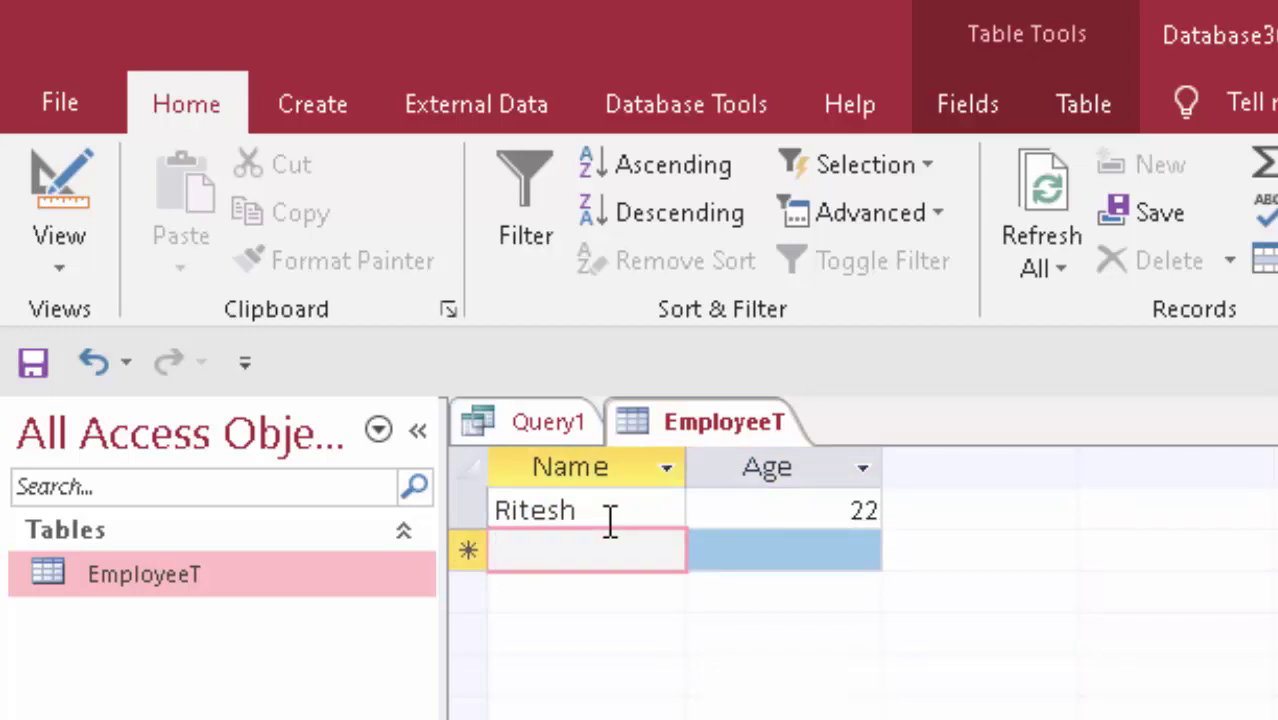
{"action": "type", "text": "Du"}
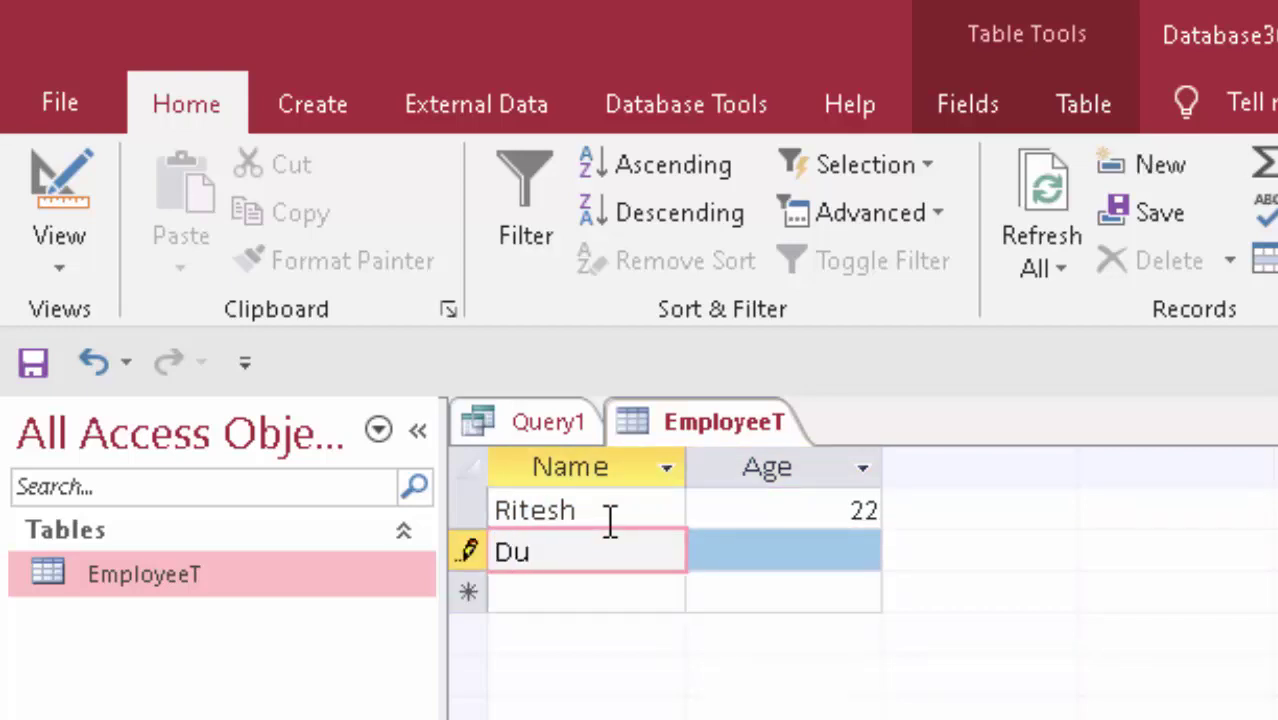
{"action": "type", "text": "rgesh"}
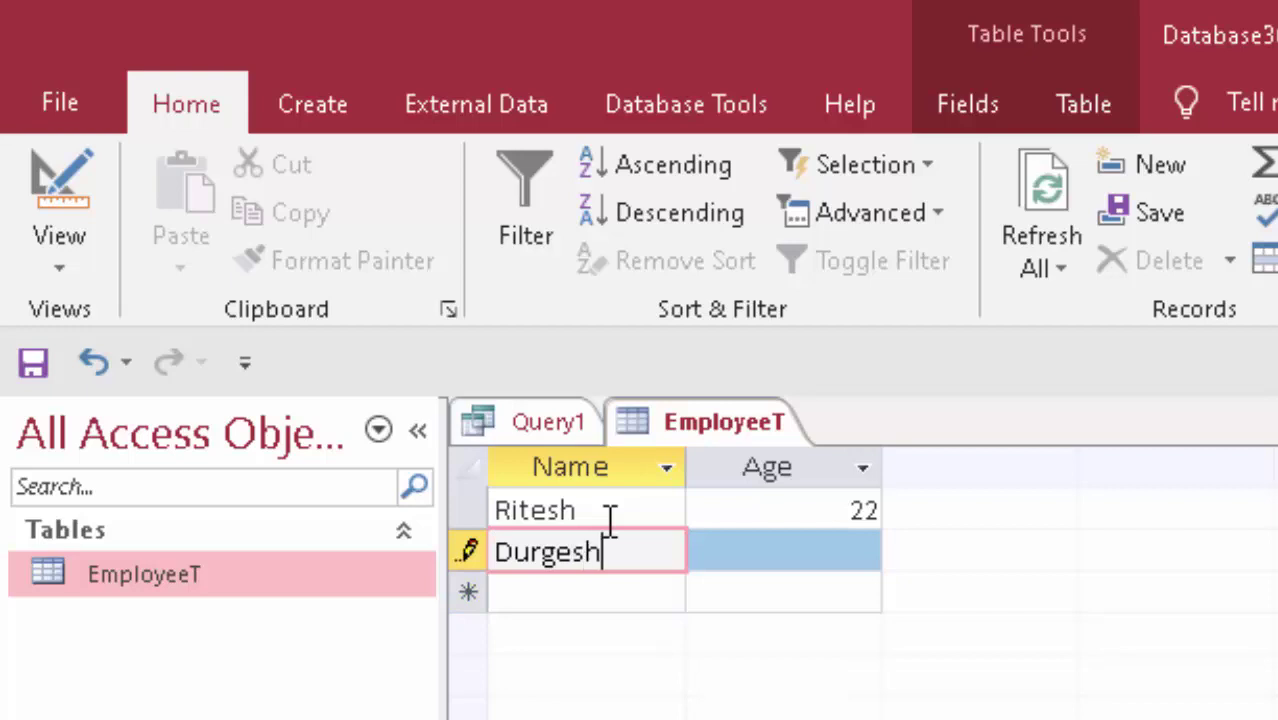
{"action": "key", "text": "Tab"}
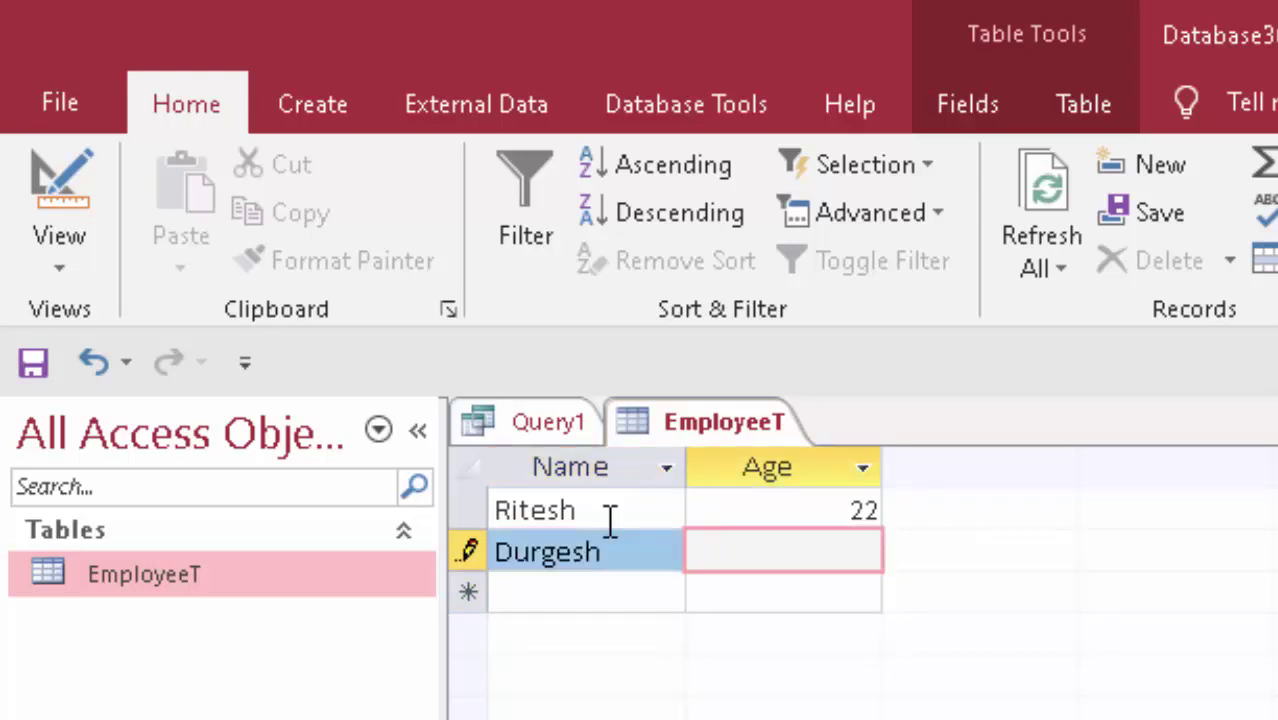
{"action": "type", "text": "33."}
{"action": "type", "text": "6"}
{"action": "key", "text": "Tab"}
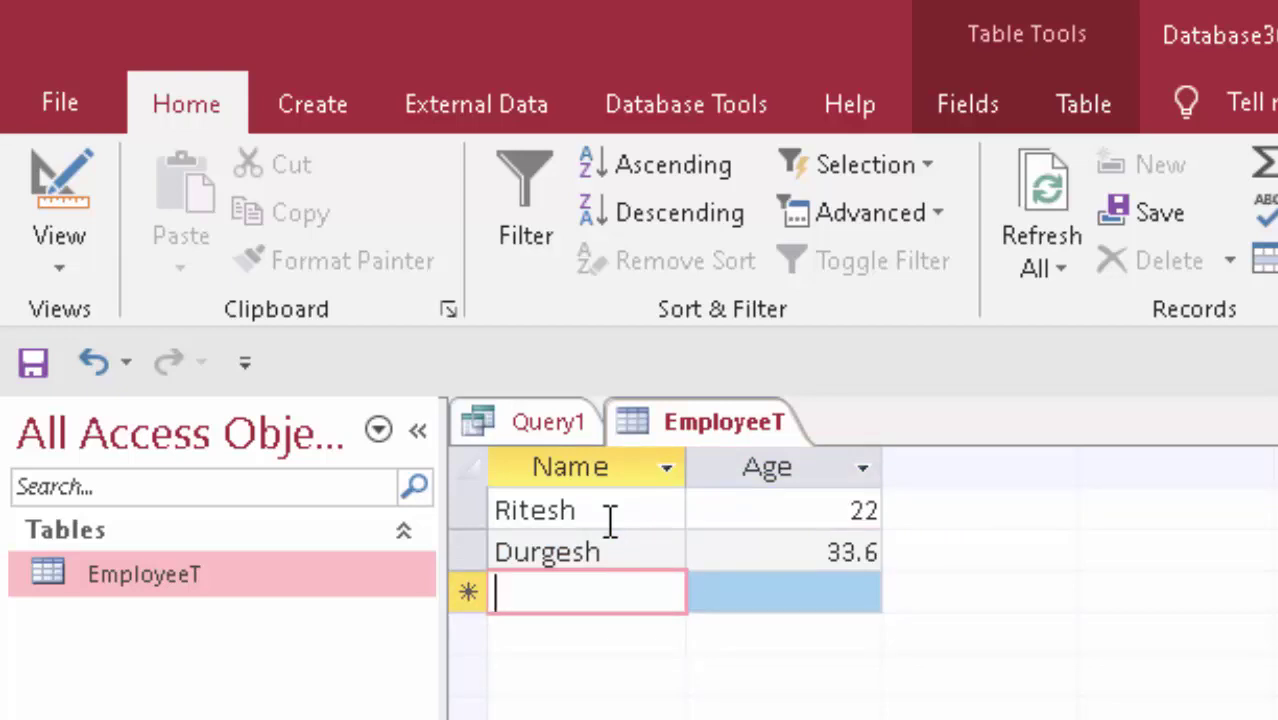
Enter the third and fourth employee records with ages 21.2 and 55.3.
{"action": "type", "text": "Abhi"}
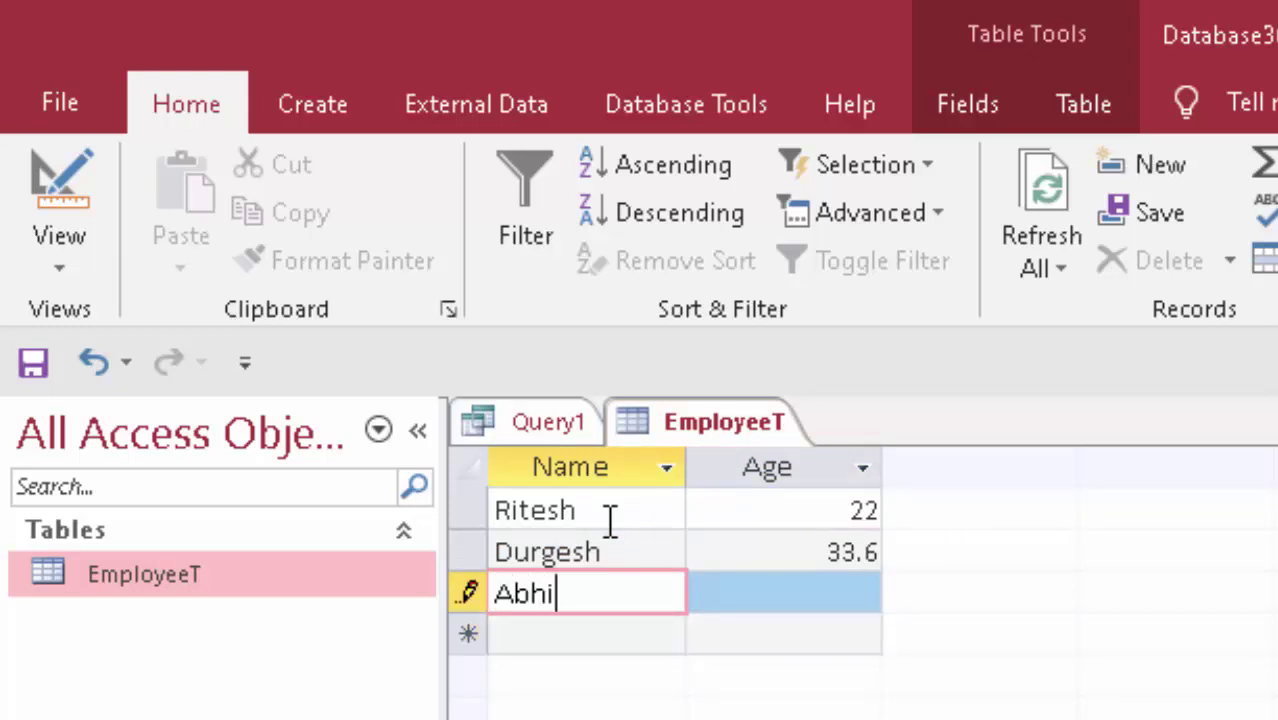
{"action": "key", "text": "Tab"}
{"action": "type", "text": "2"}
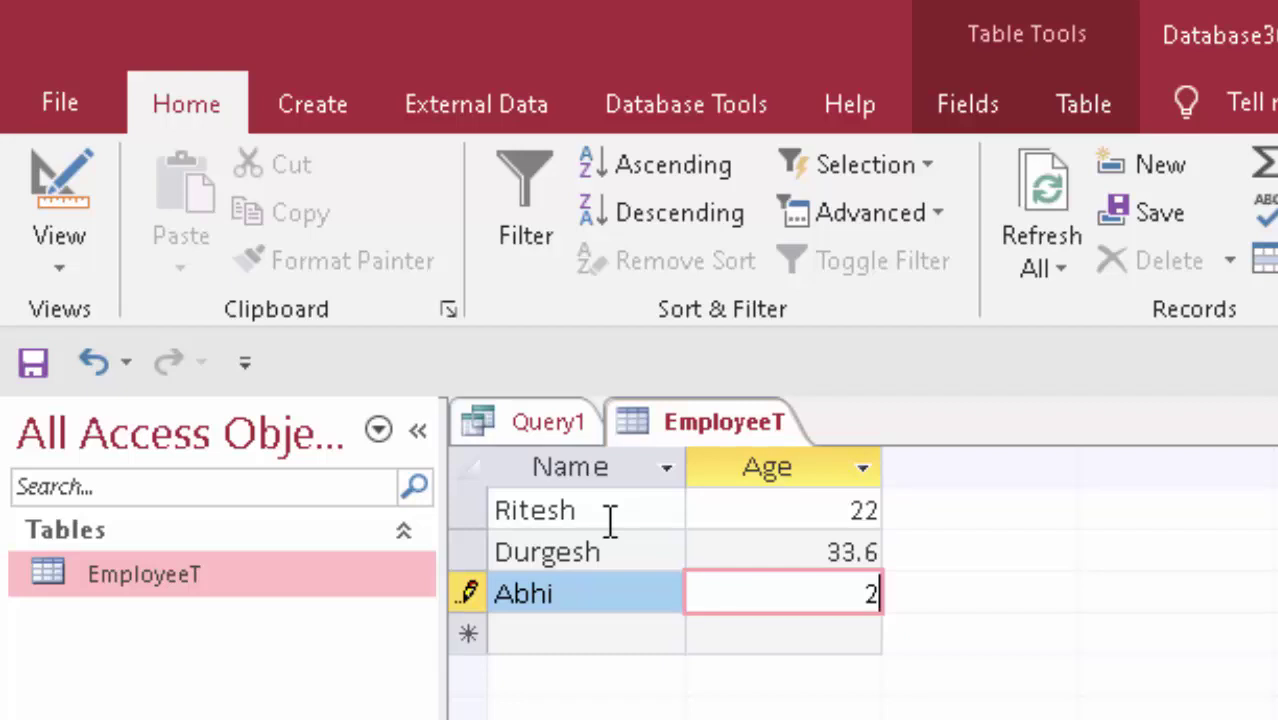
{"action": "type", "text": "1.2"}
{"action": "key", "text": "Tab"}
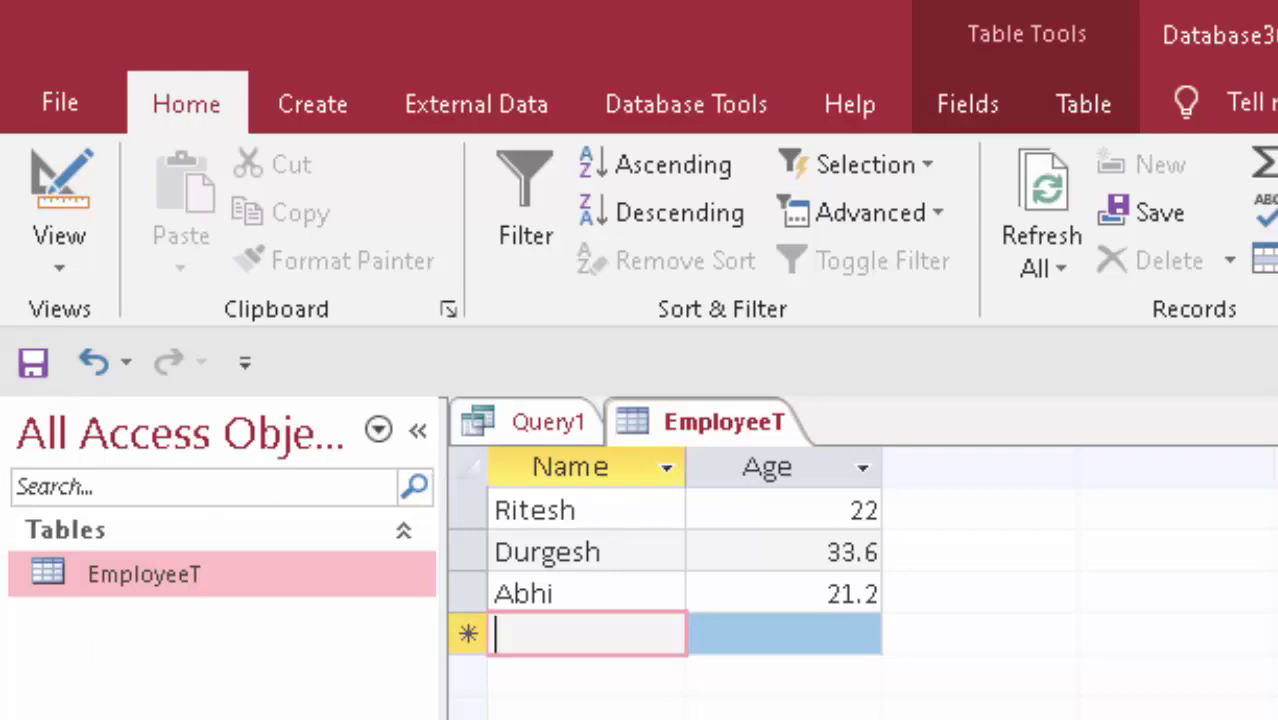
{"action": "type", "text": "Sura"}
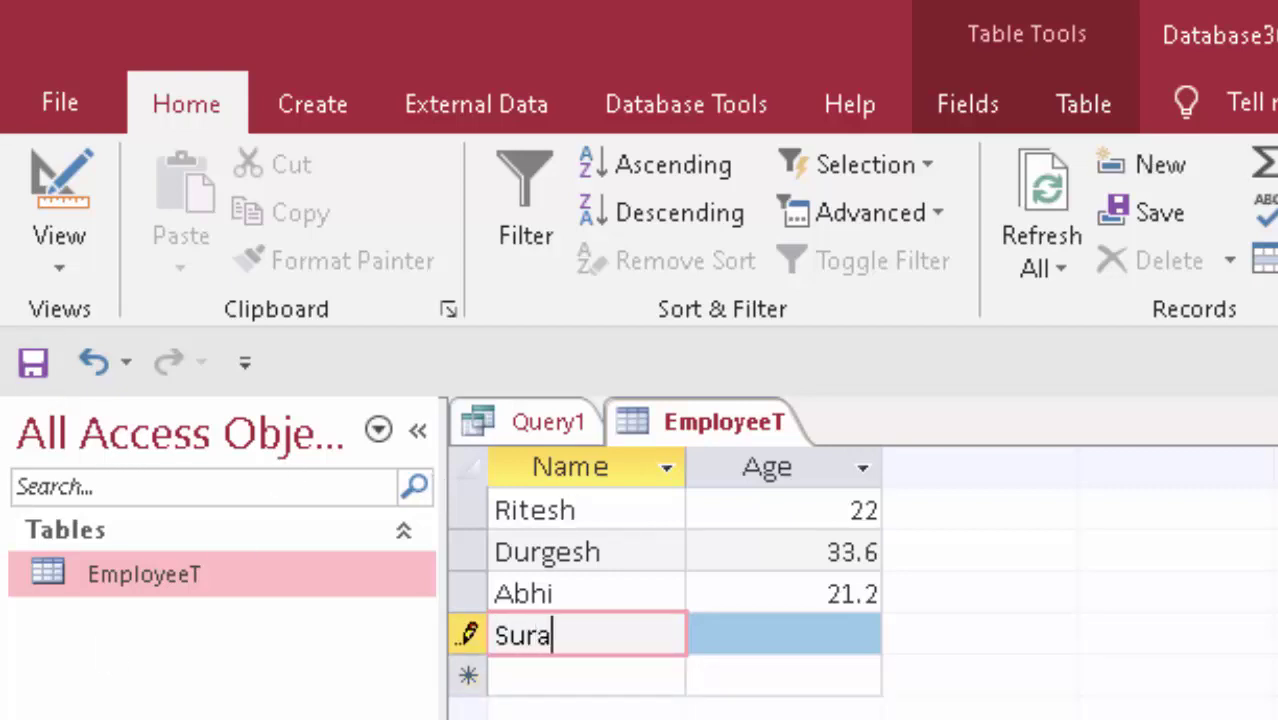
{"action": "type", "text": "j"}
{"action": "key", "text": "Tab"}
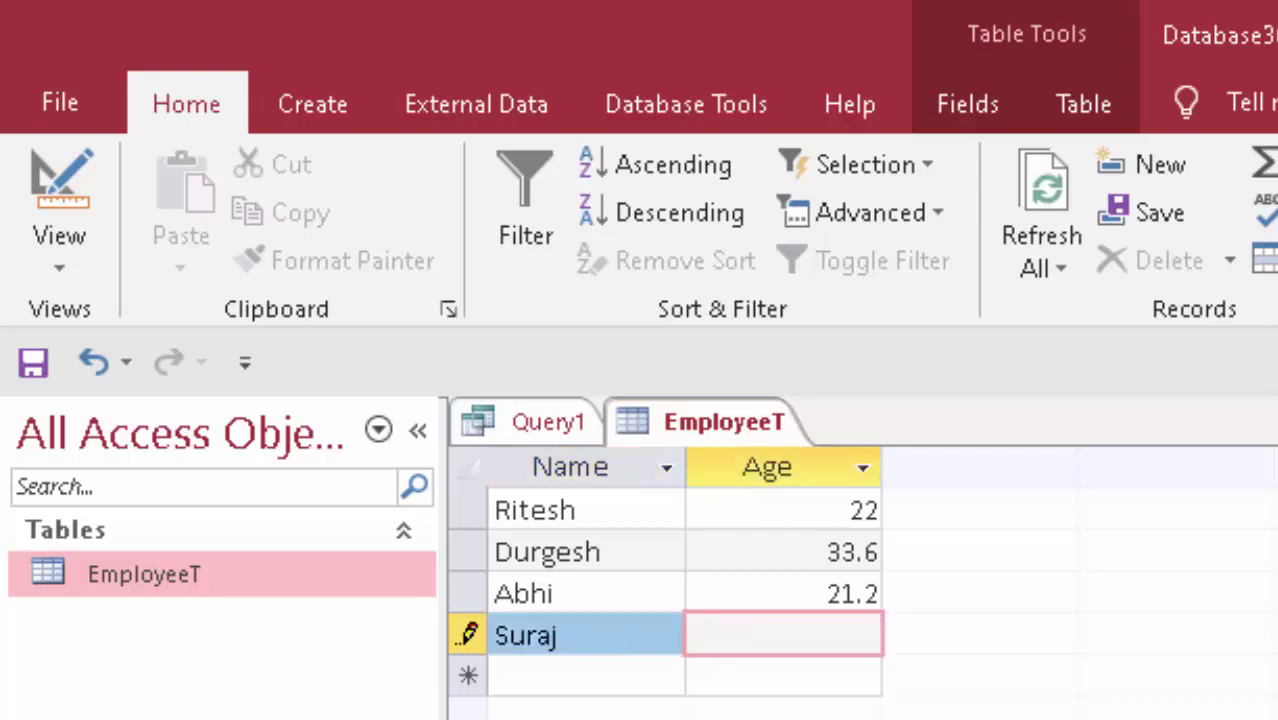
{"action": "type", "text": "55."}
{"action": "type", "text": "3"}
{"action": "key", "text": "Tab"}
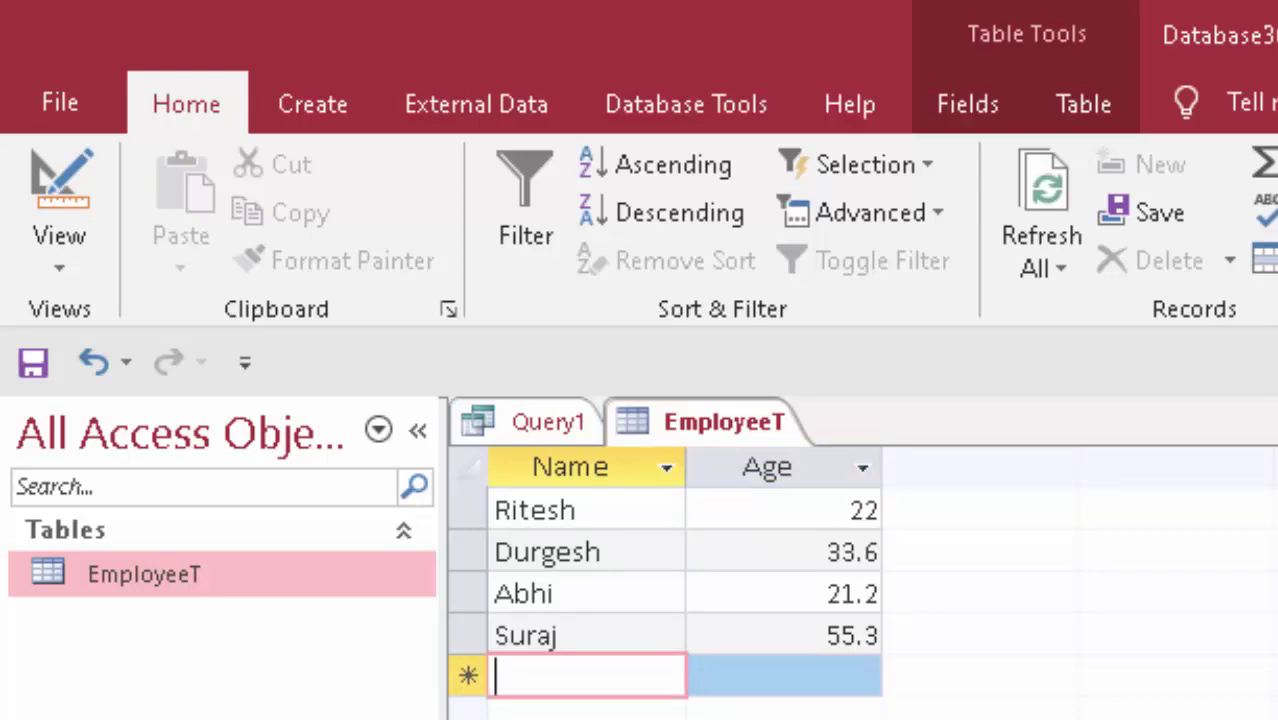
Return to Query1's CREATE TABLE EmployeeT SQL and clear the text selection.
{"action": "left_click", "coordinate": [538, 428]}
{"action": "left_click", "coordinate": [545, 640]}
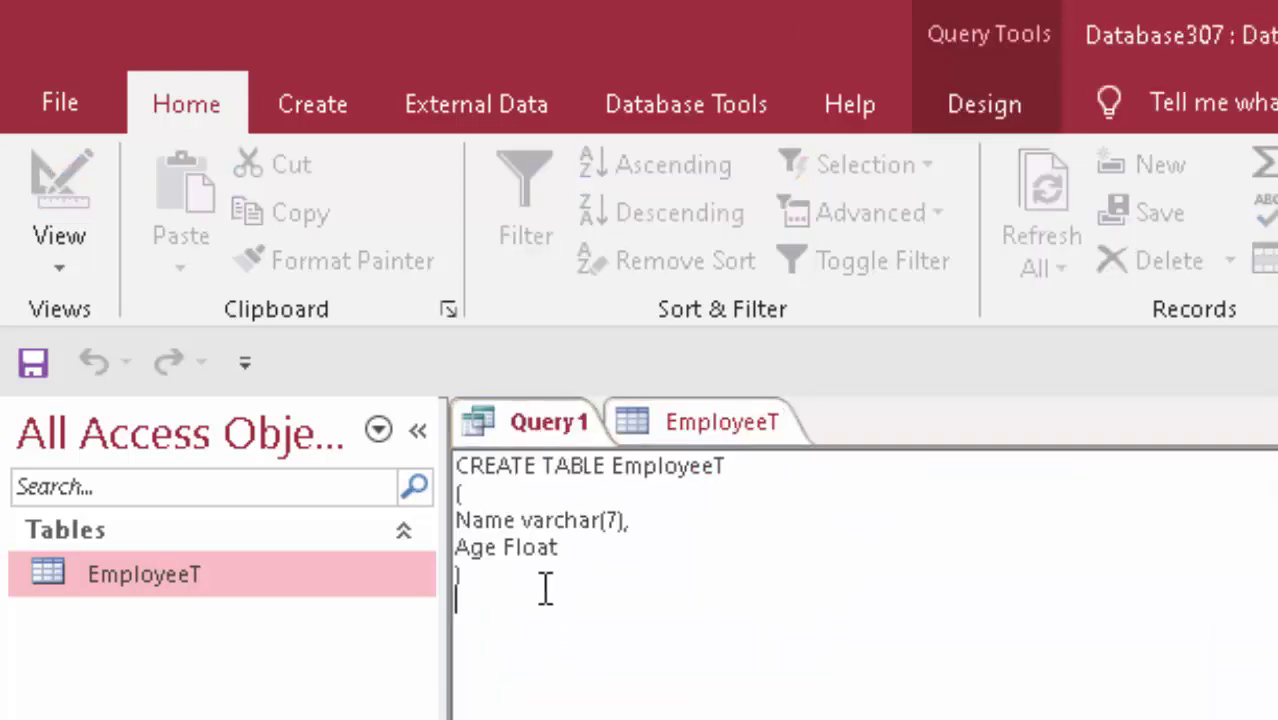